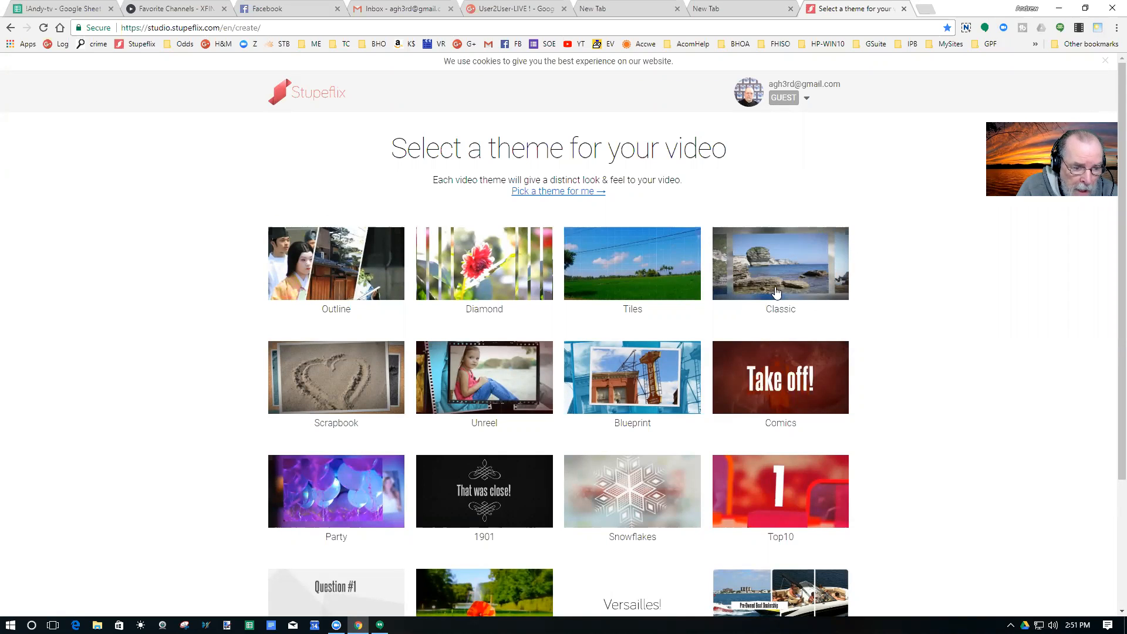
Step: Choose the Tiles theme and start making a new video with it
{"action": "left_click", "coordinate": [639, 277]}
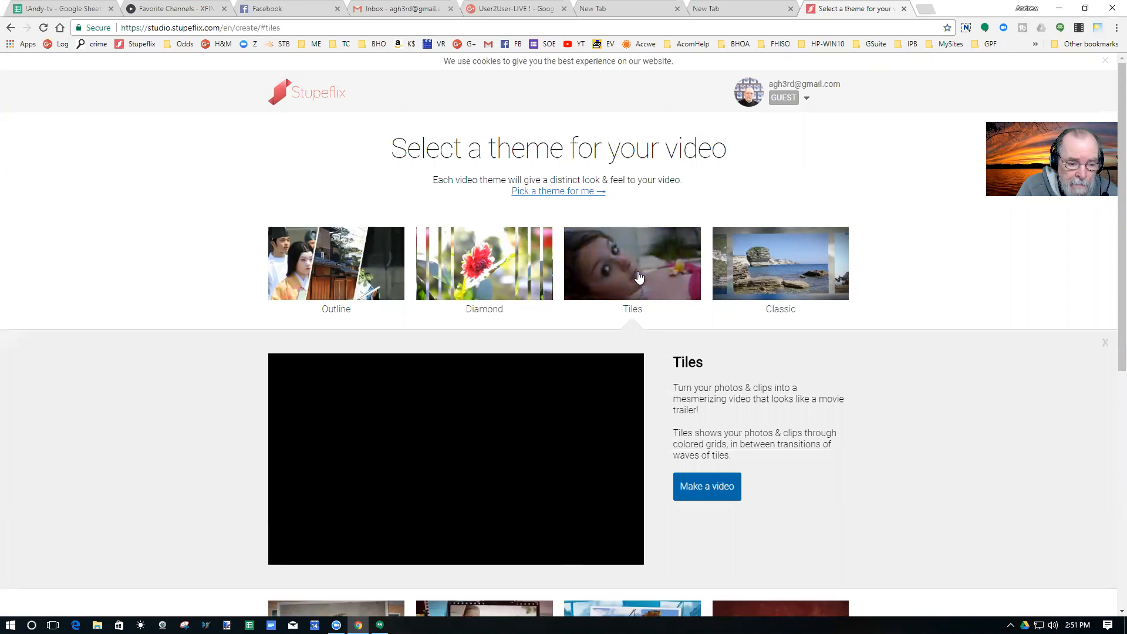
{"action": "left_click", "coordinate": [717, 486]}
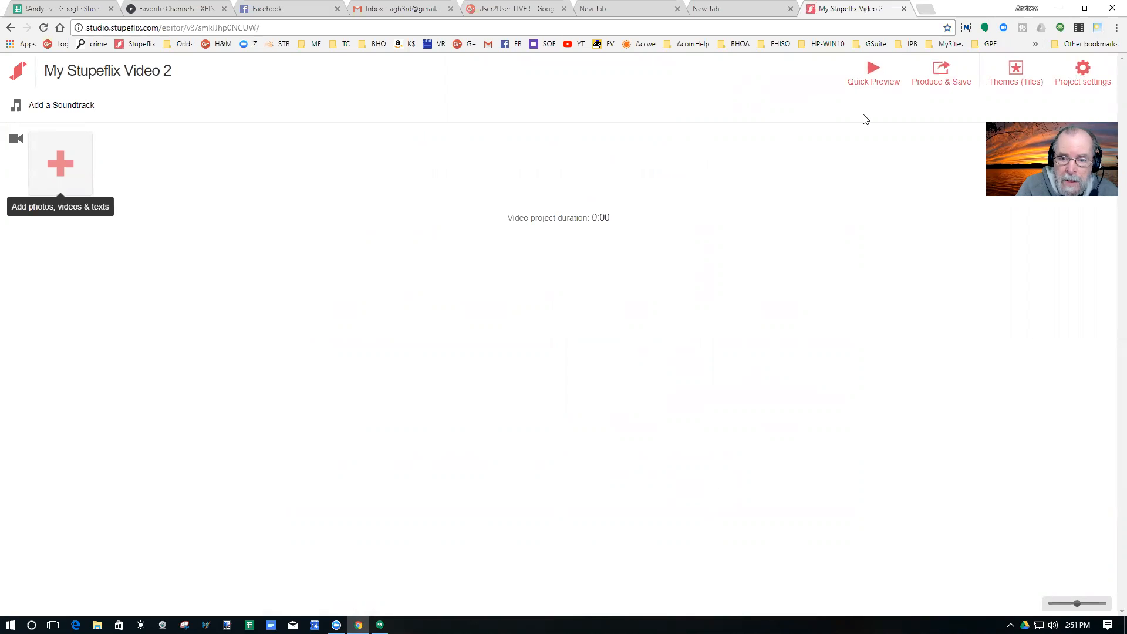
Step: Set the pace to Slow in the project settings
{"action": "left_click", "coordinate": [1083, 69]}
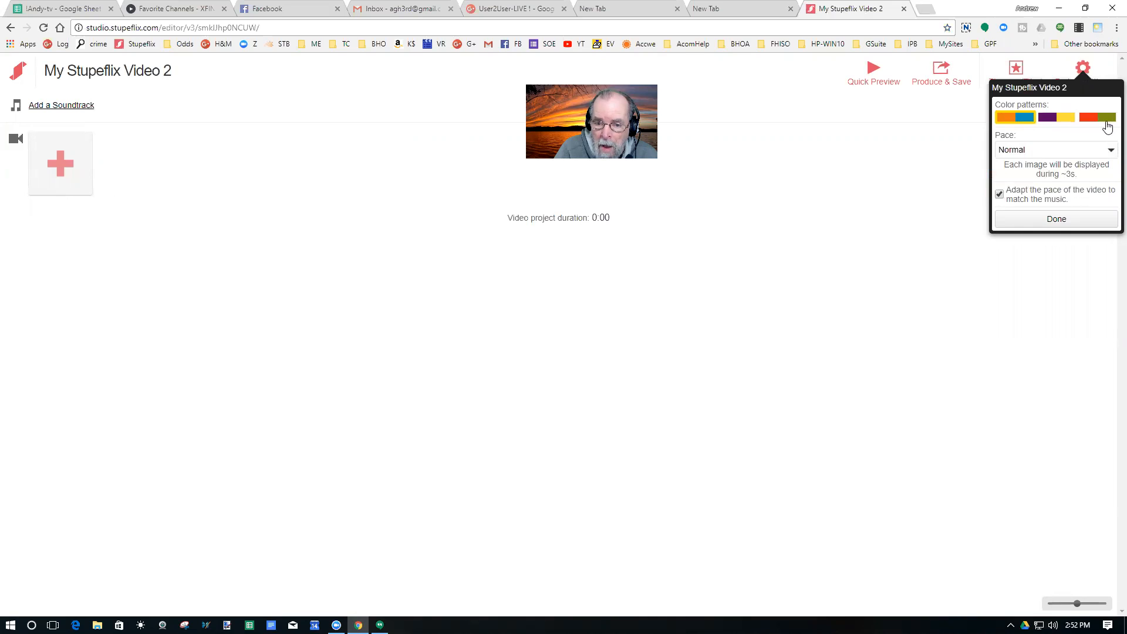
{"action": "left_click", "coordinate": [1111, 153]}
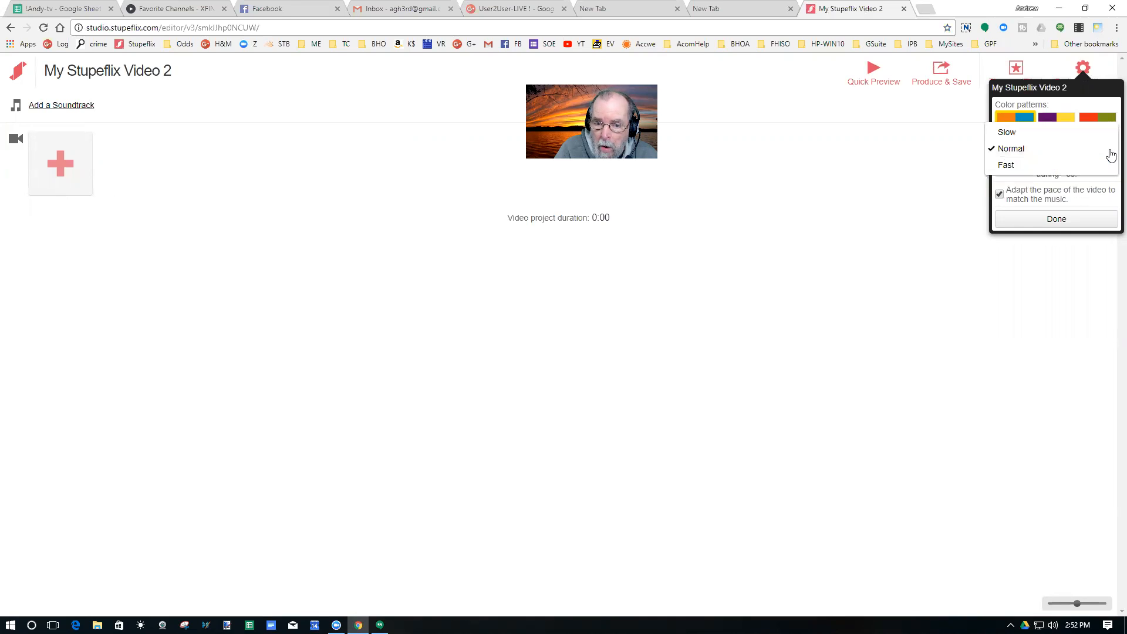
{"action": "left_click", "coordinate": [1006, 132]}
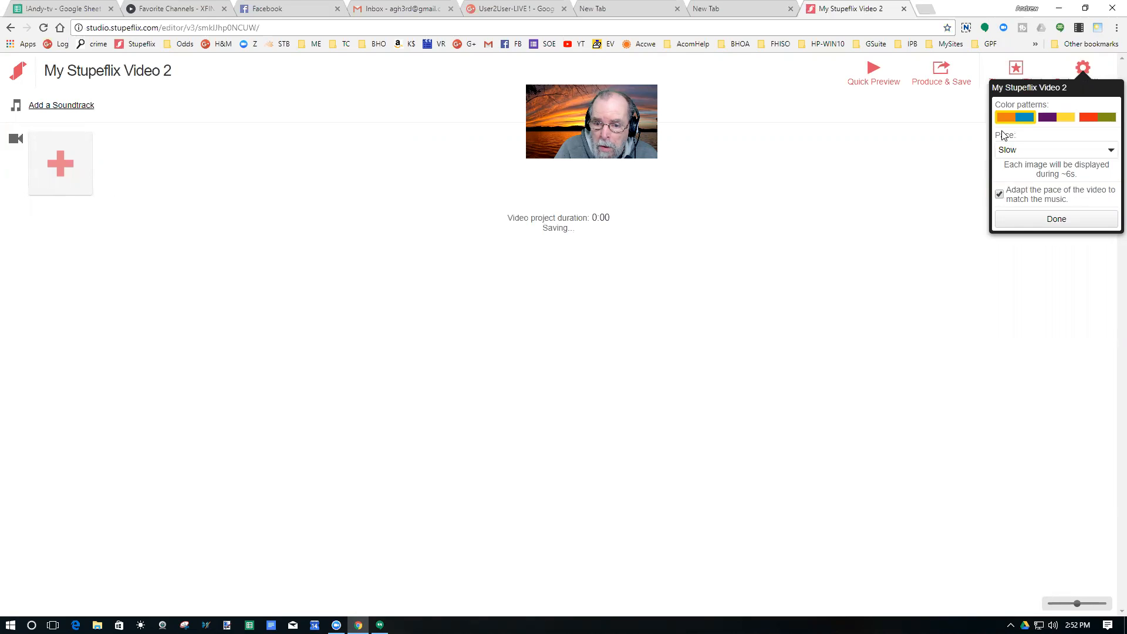
Step: Try the Fast pace for the project and return it to Slow
{"action": "left_click", "coordinate": [1111, 152]}
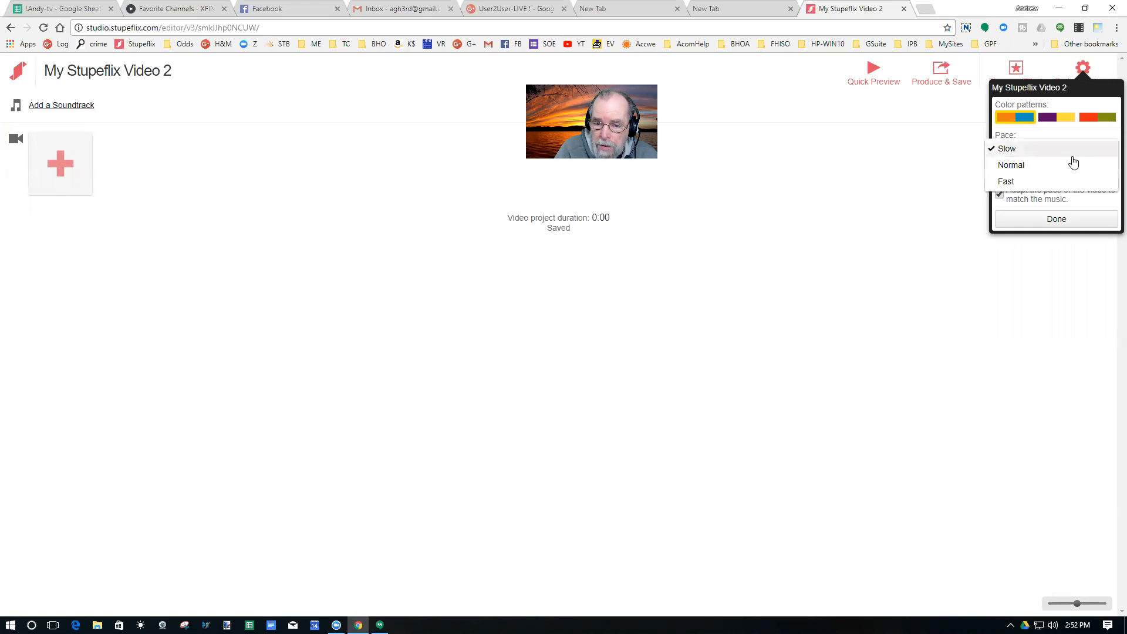
{"action": "left_click", "coordinate": [1009, 183]}
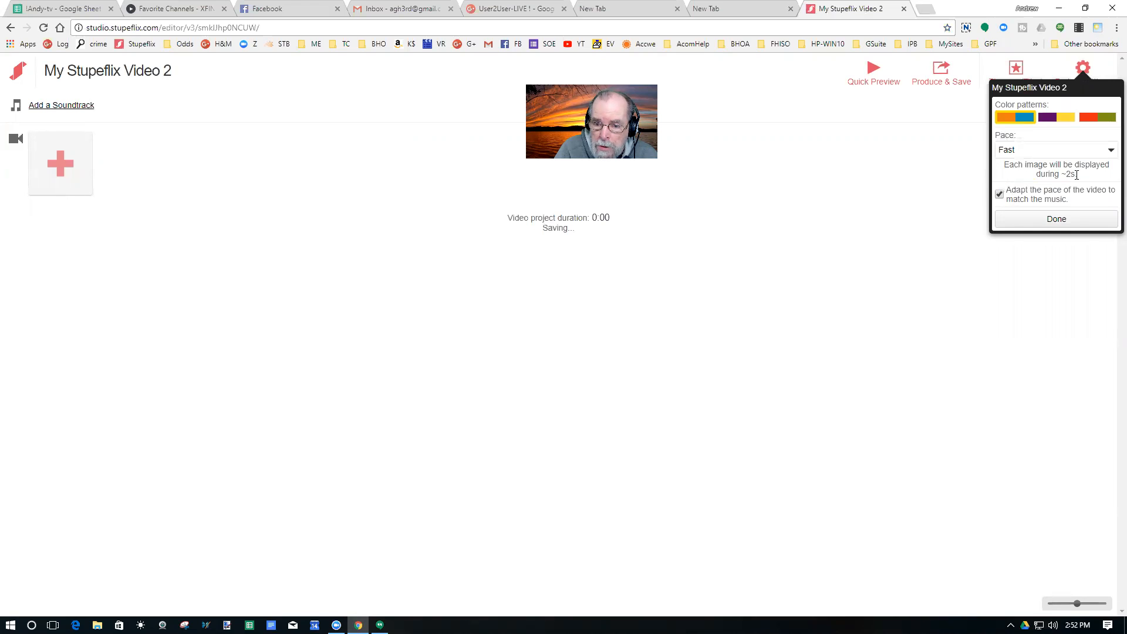
{"action": "left_click", "coordinate": [1111, 153]}
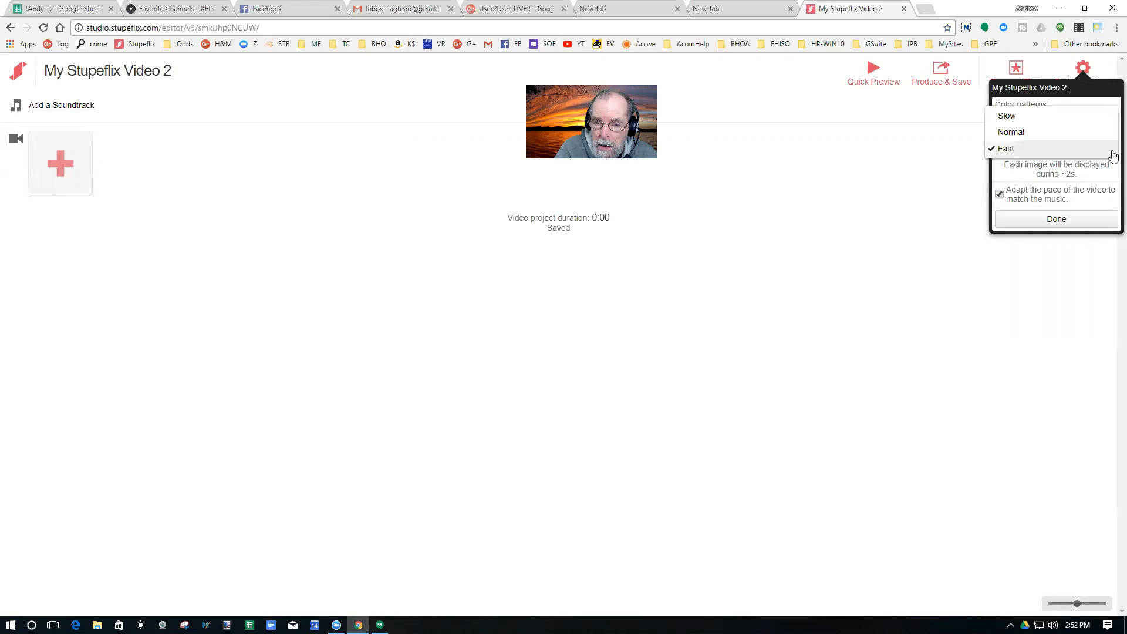
{"action": "left_click", "coordinate": [1007, 117]}
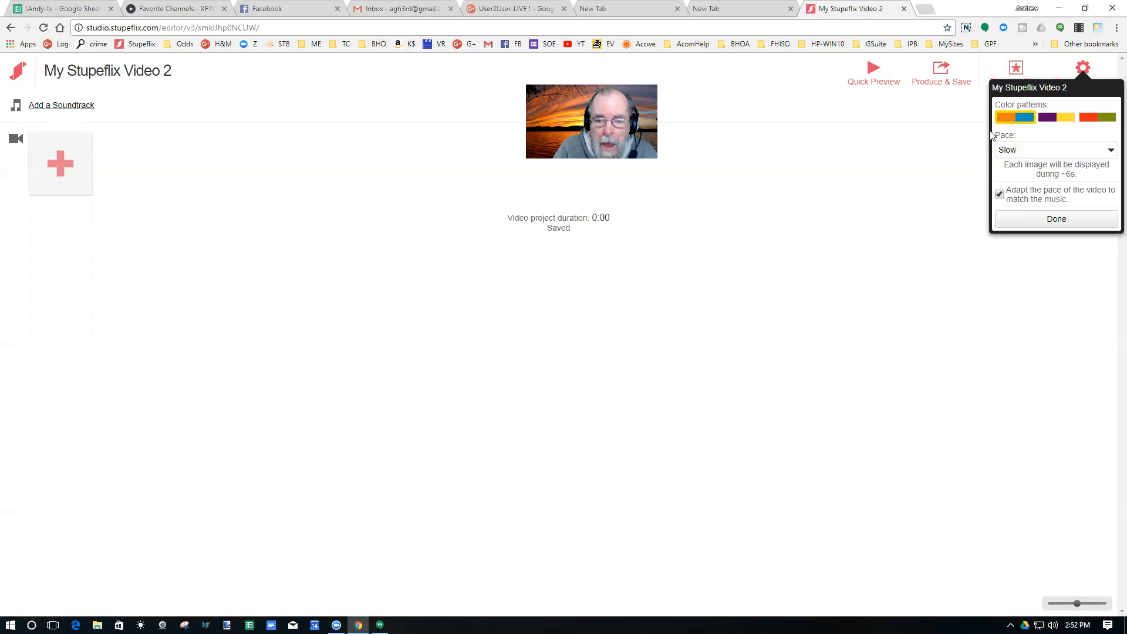
Step: Select the purple and yellow color pattern and finish the project settings
{"action": "left_click", "coordinate": [1057, 120]}
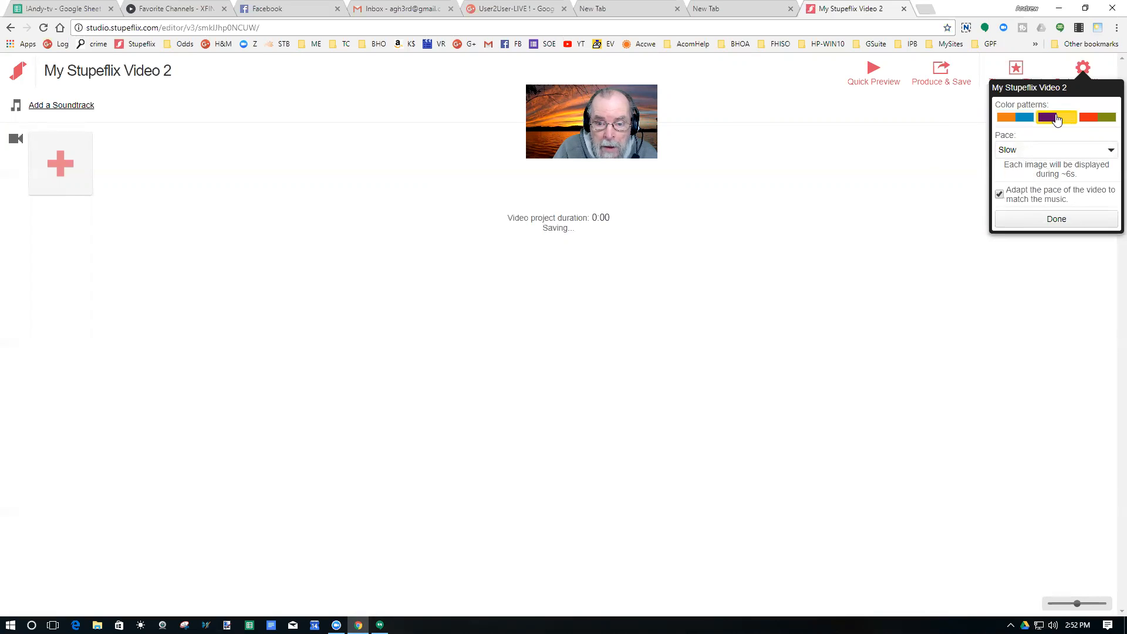
{"action": "left_click", "coordinate": [1055, 221]}
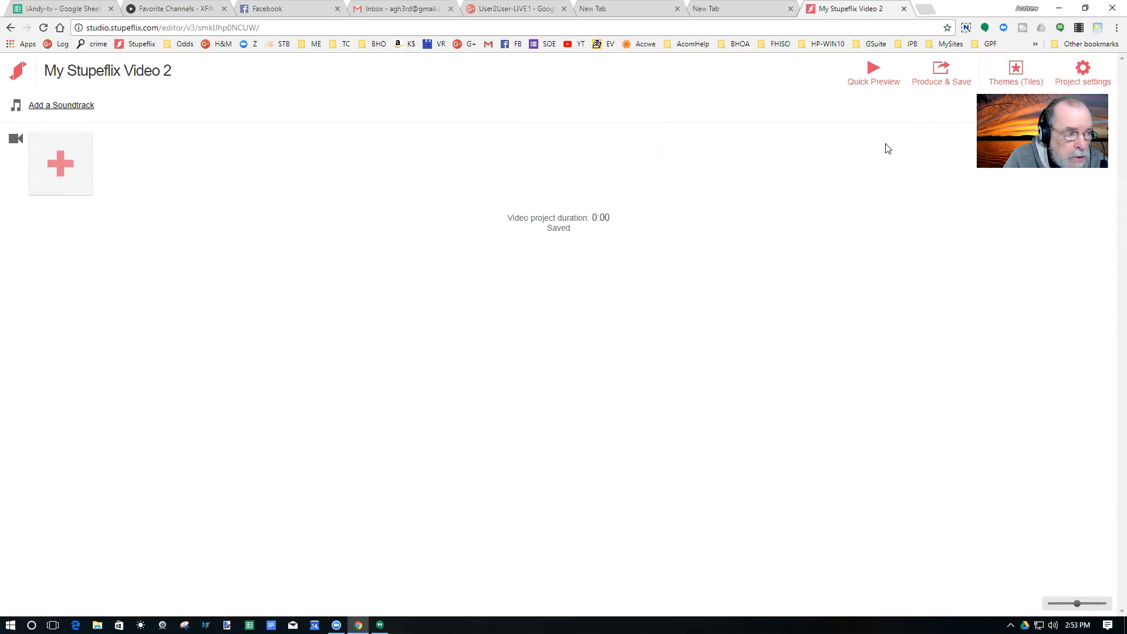
Step: Add a title slide with the opening text "This is the first line - larger than the following lines."
{"action": "left_click", "coordinate": [61, 167]}
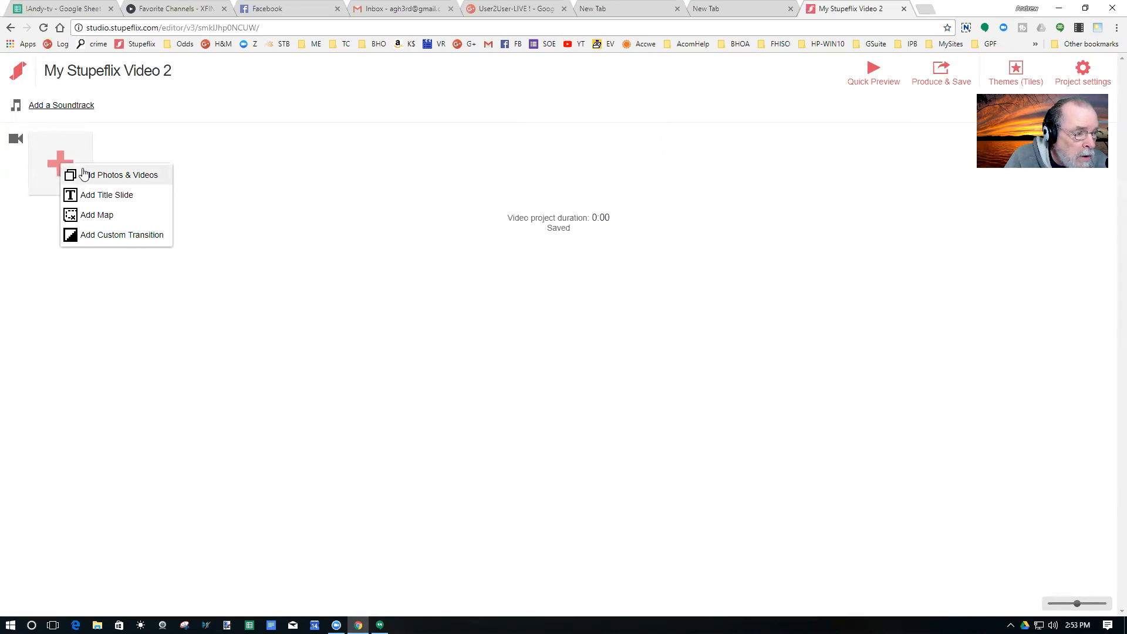
{"action": "left_click", "coordinate": [109, 198]}
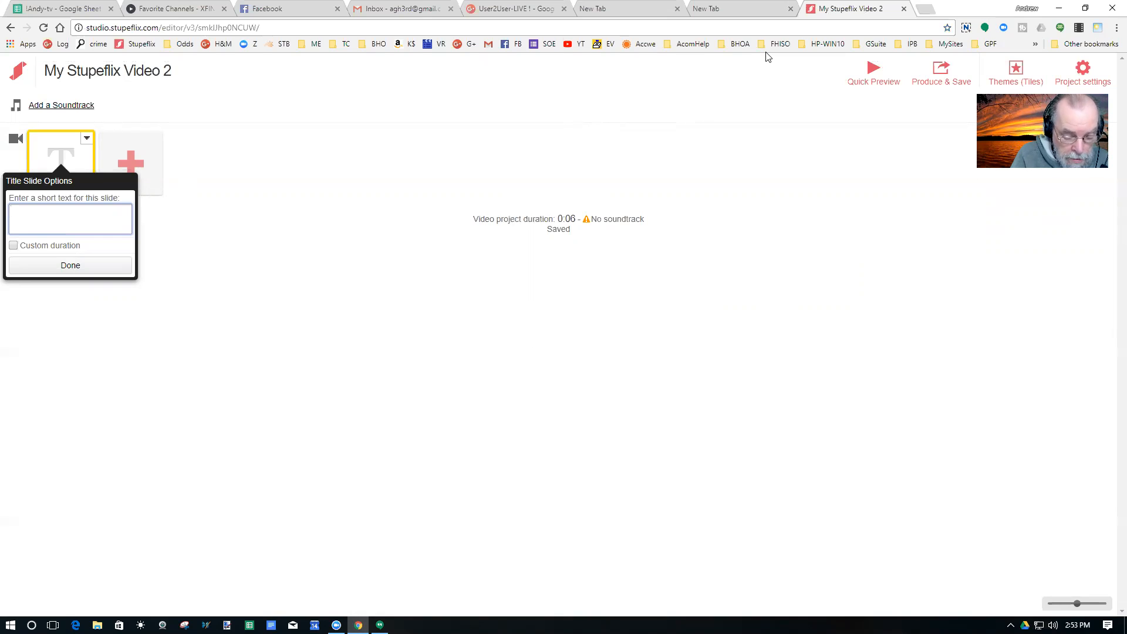
{"action": "type", "text": "Th"}
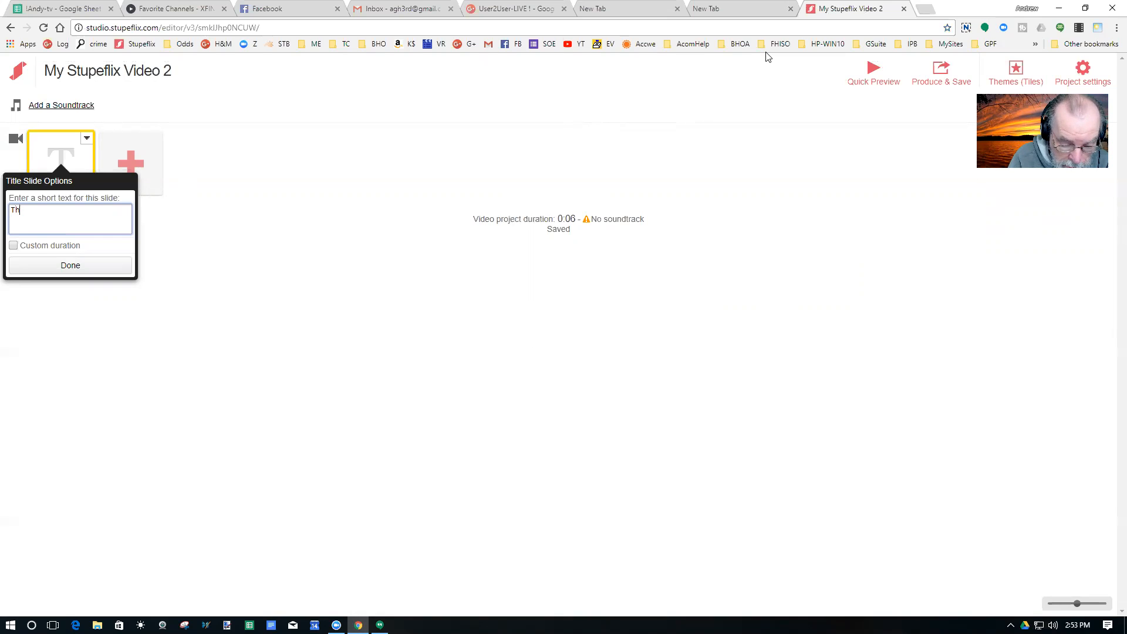
{"action": "type", "text": "is is t"}
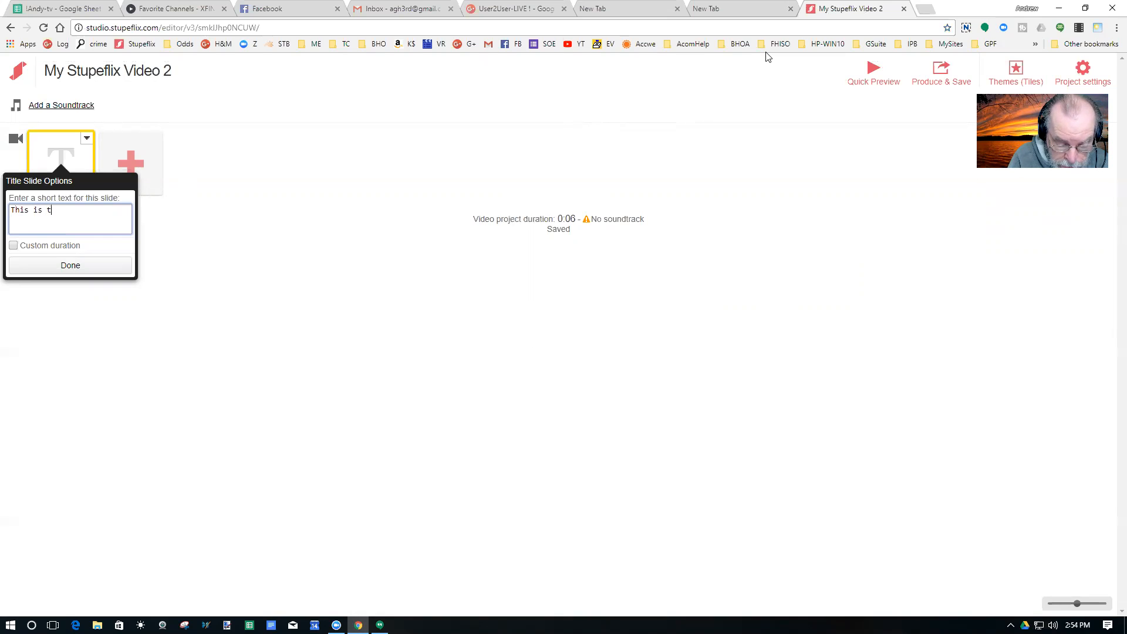
{"action": "type", "text": "he firs"}
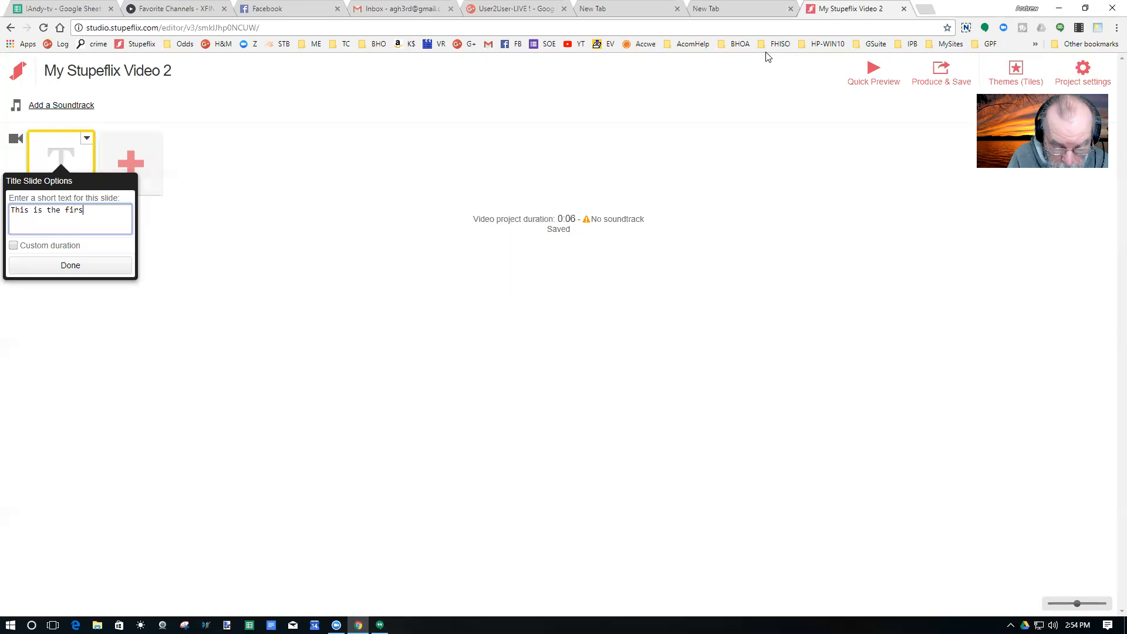
{"action": "type", "text": "t lin"}
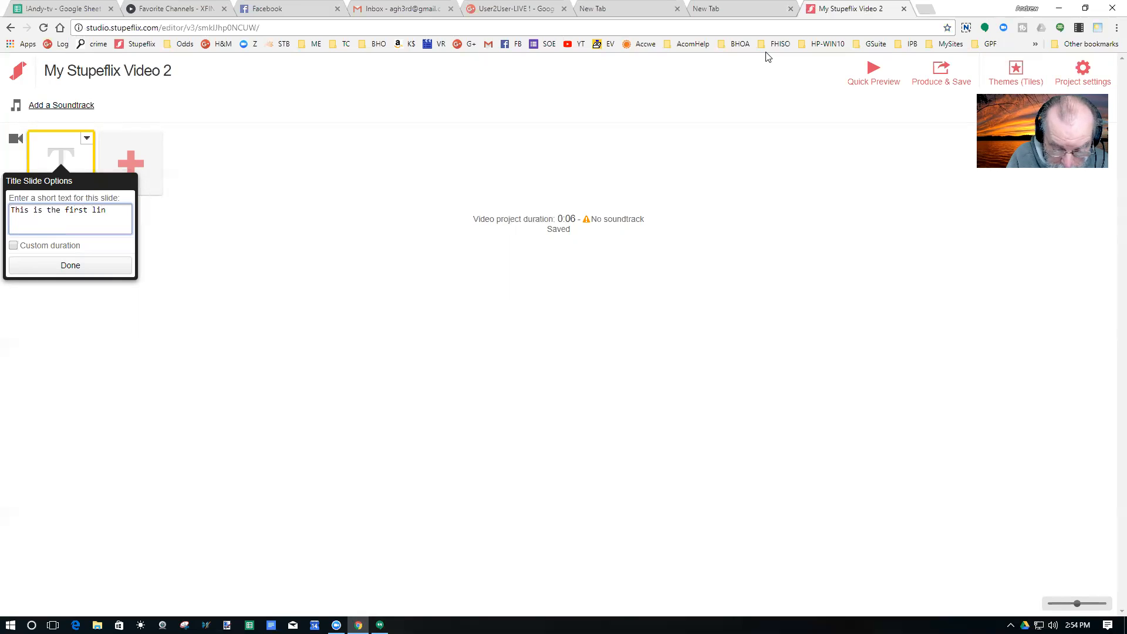
{"action": "type", "text": "e - larger tha"}
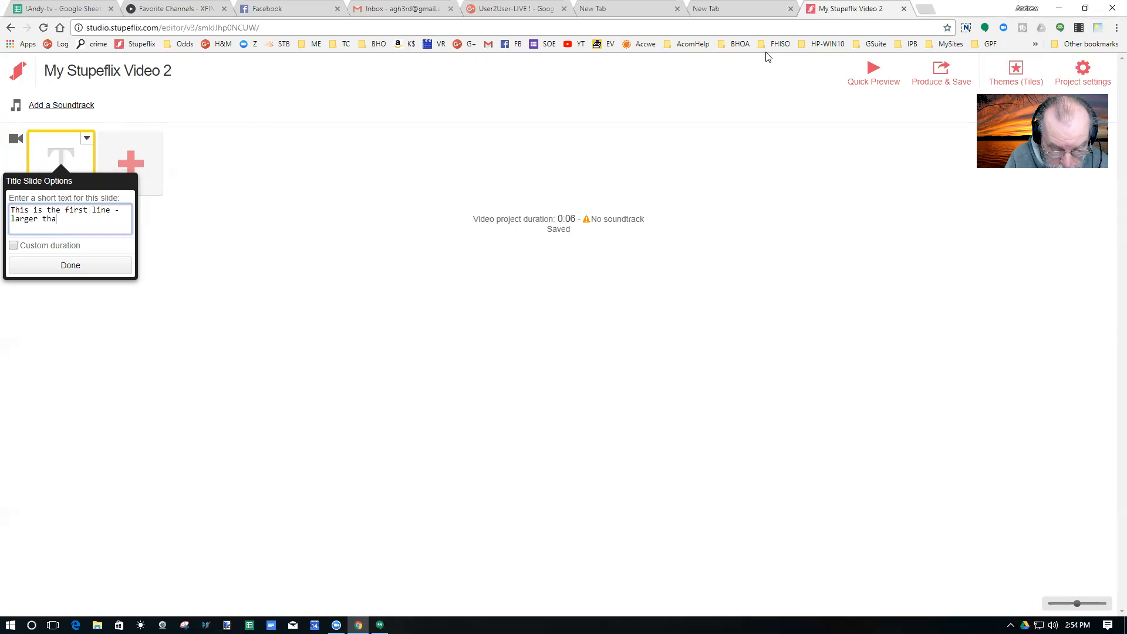
{"action": "type", "text": "n the following lines"}
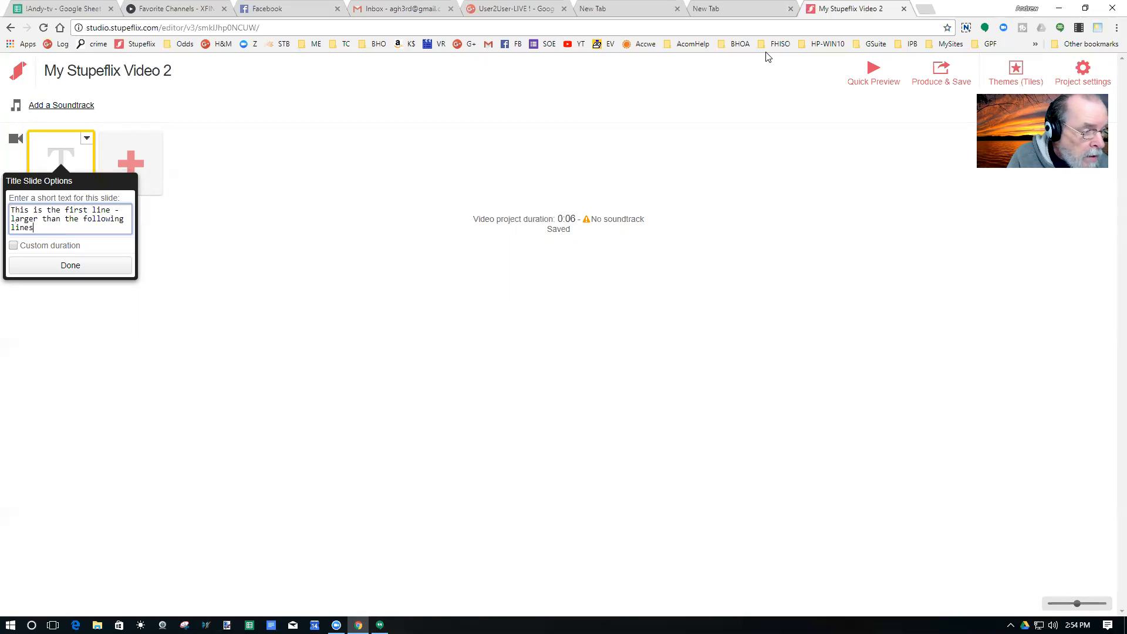
{"action": "type", "text": "."}
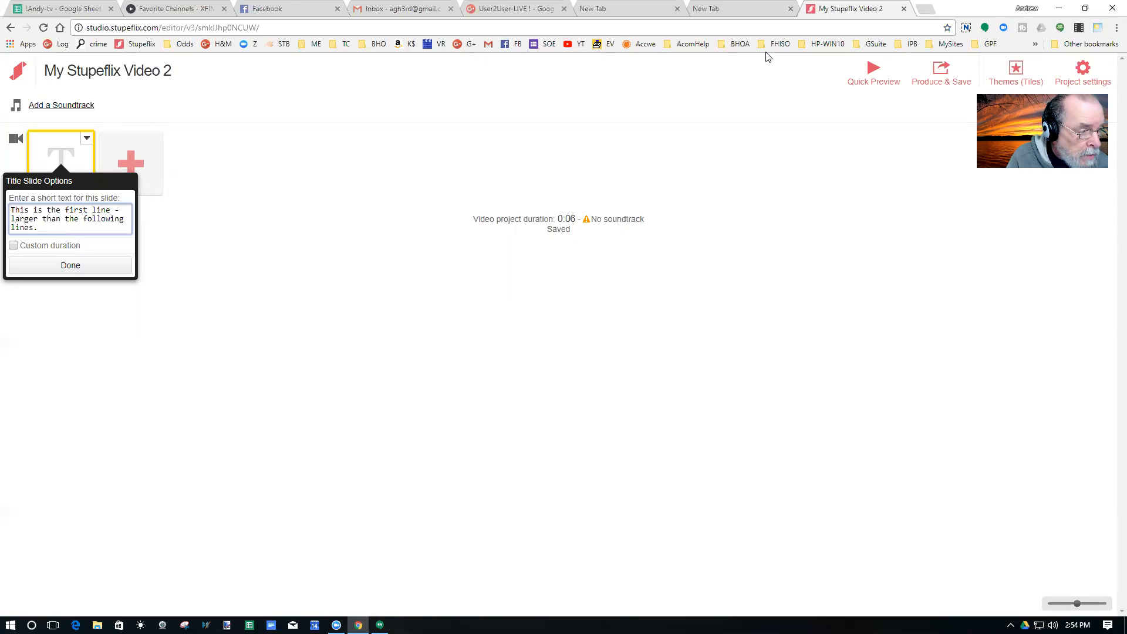
Step: Add "2nd Line", "3rd line", "4th line" and "5th line" on separate lines of the title slide's text
{"action": "key", "text": "Return"}
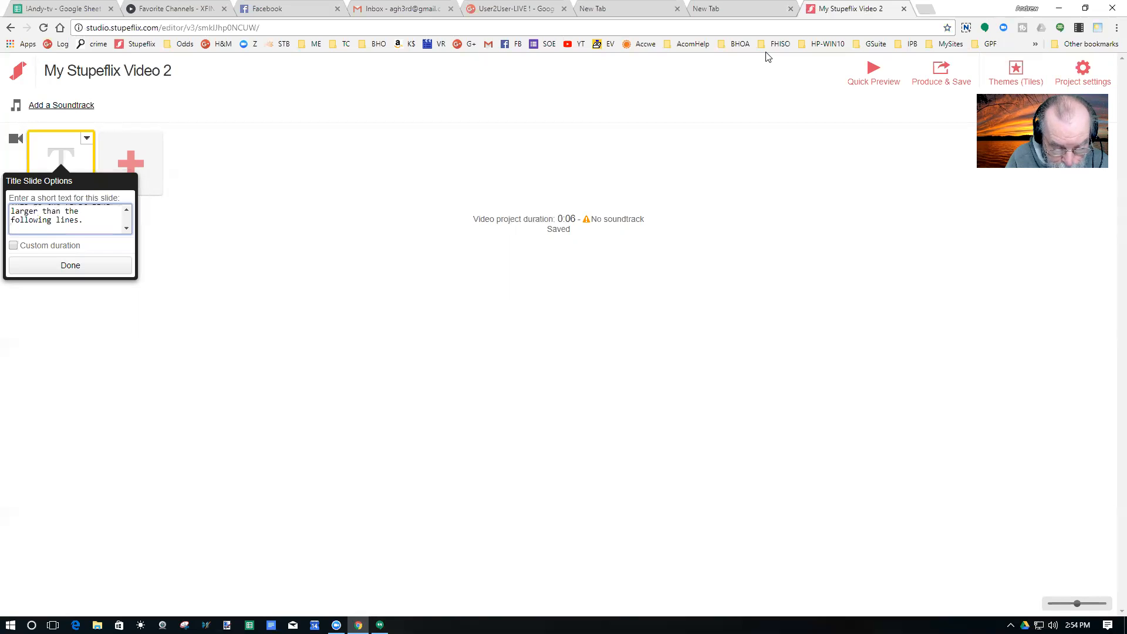
{"action": "type", "text": "2nd"}
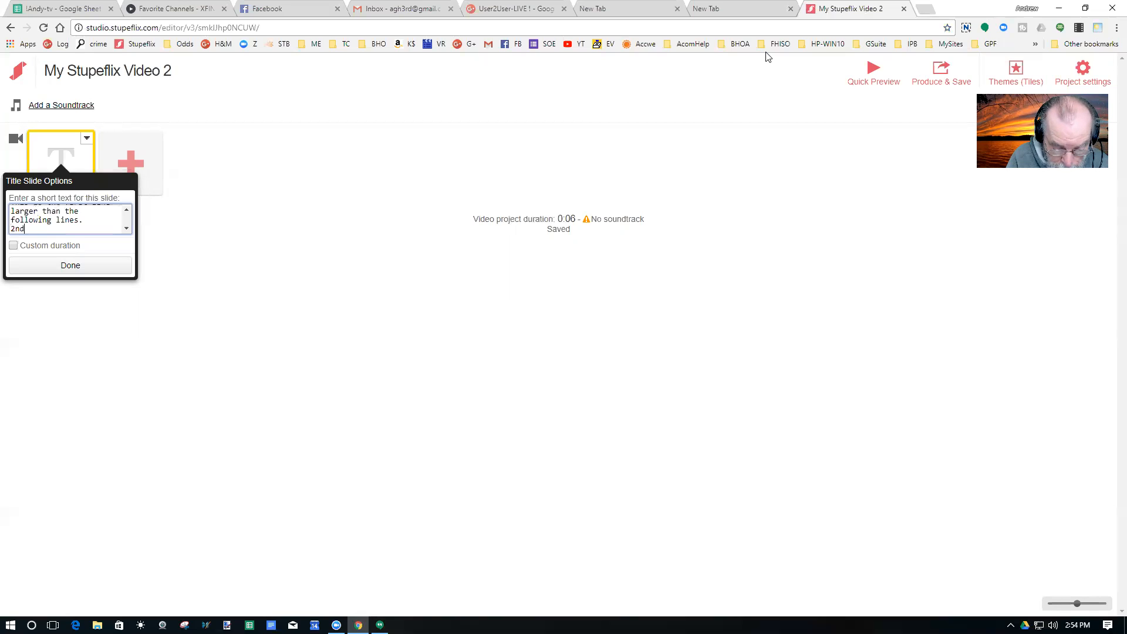
{"action": "type", "text": " Line"}
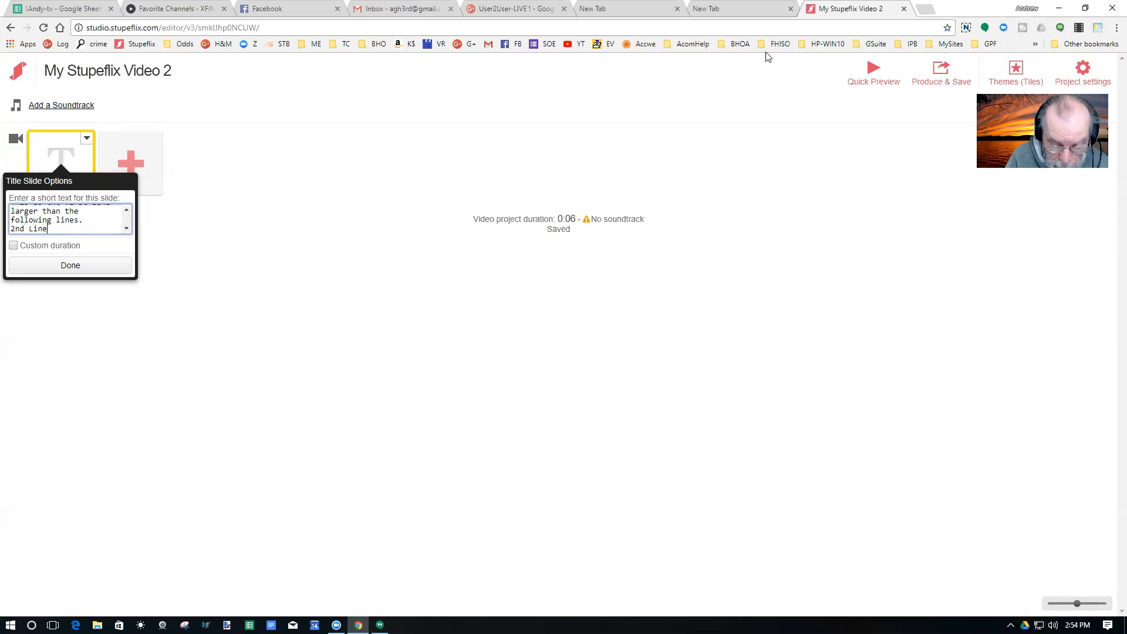
{"action": "key", "text": "Return"}
{"action": "type", "text": "3rd "}
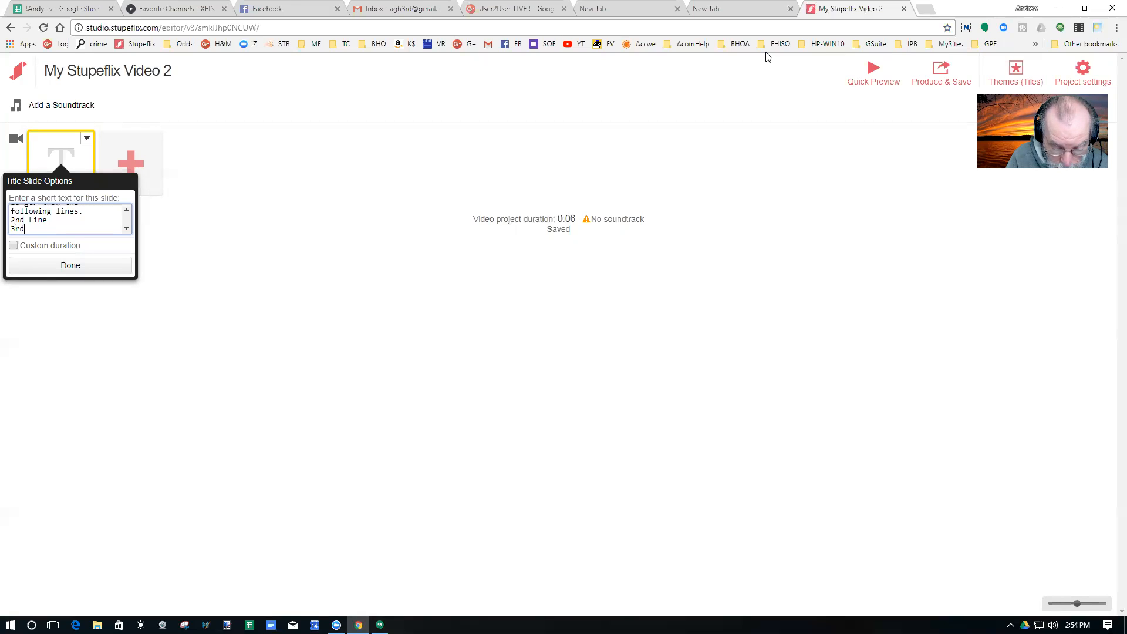
{"action": "type", "text": "l"}
{"action": "type", "text": "e"}
{"action": "key", "text": "Return"}
{"action": "type", "text": "4th line"}
{"action": "key", "text": "Return"}
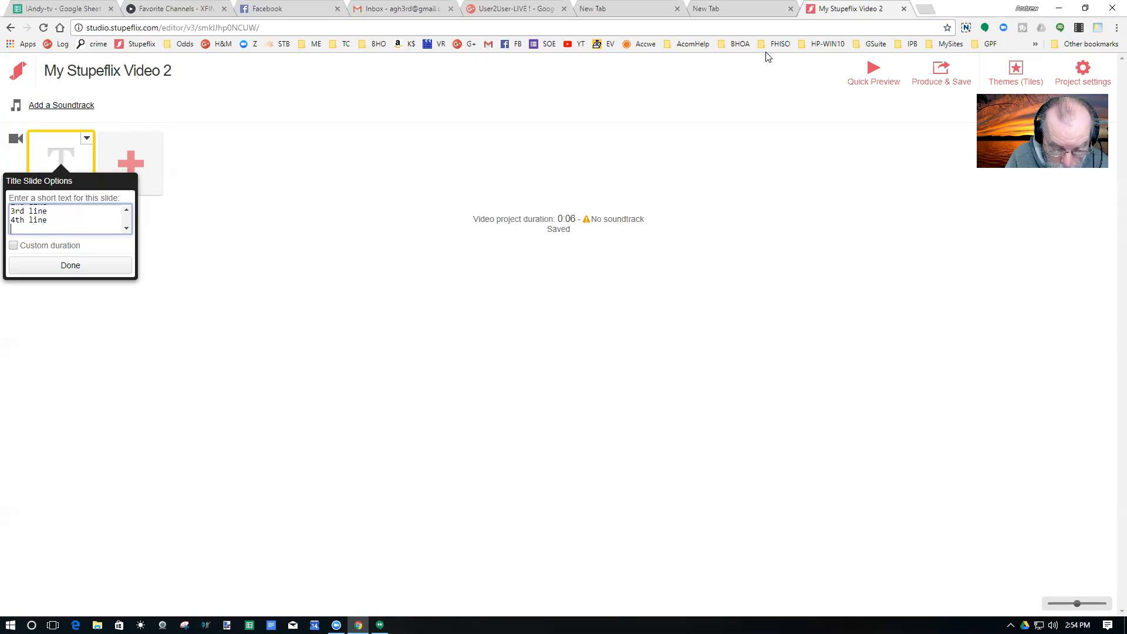
{"action": "type", "text": "5th "}
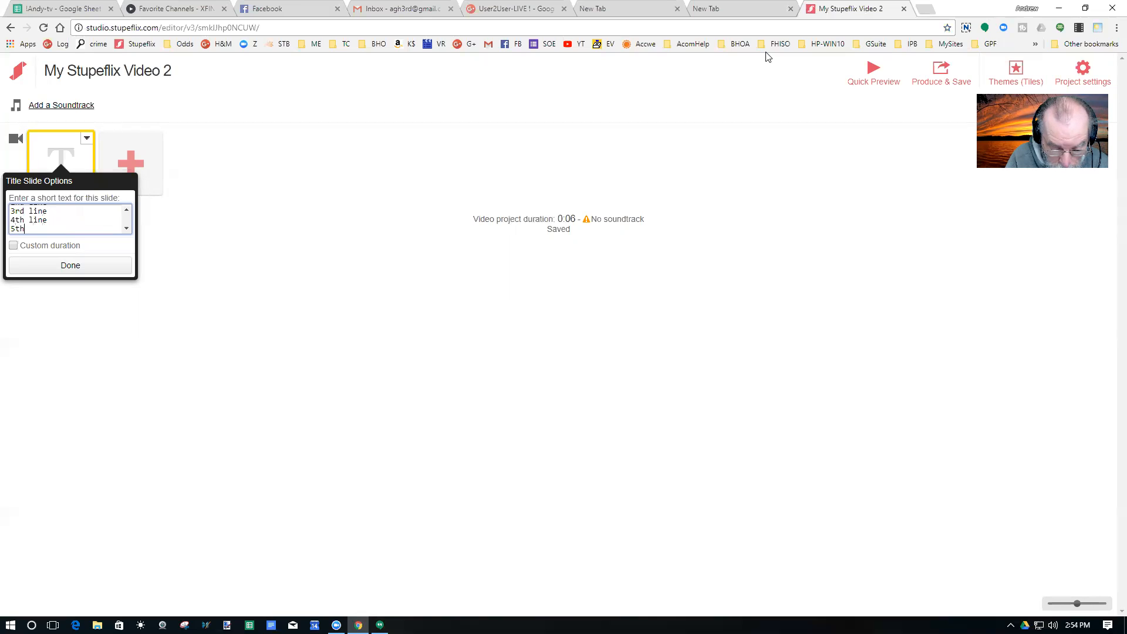
{"action": "type", "text": "line"}
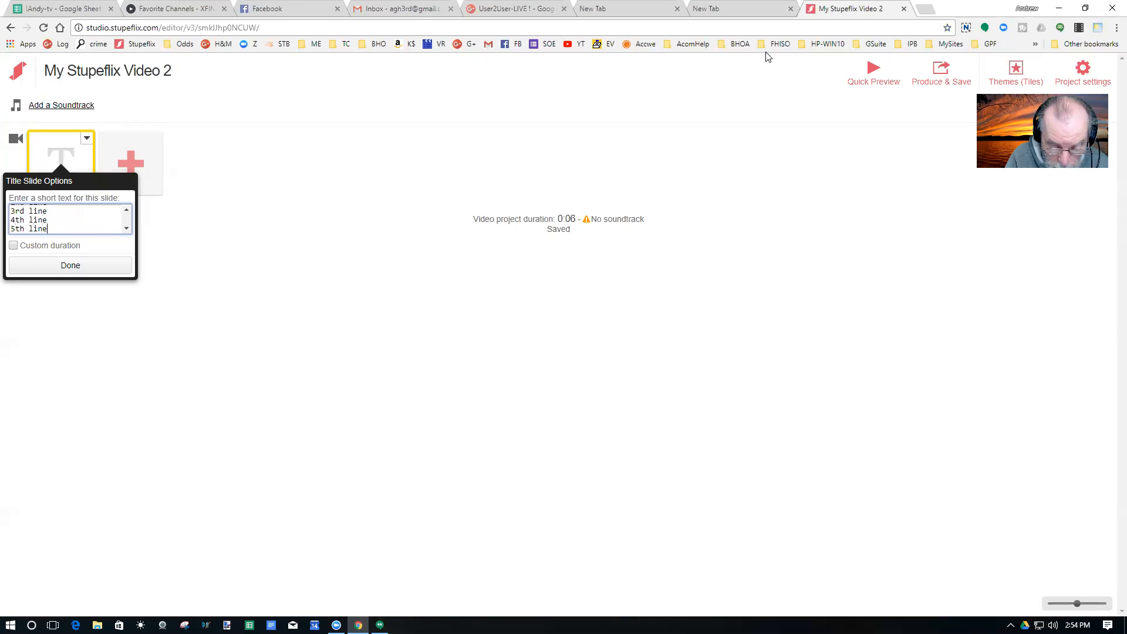
Step: Add "6th line" and "7th line" to the title slide's text, each on its own line
{"action": "type", "text": " 6th "}
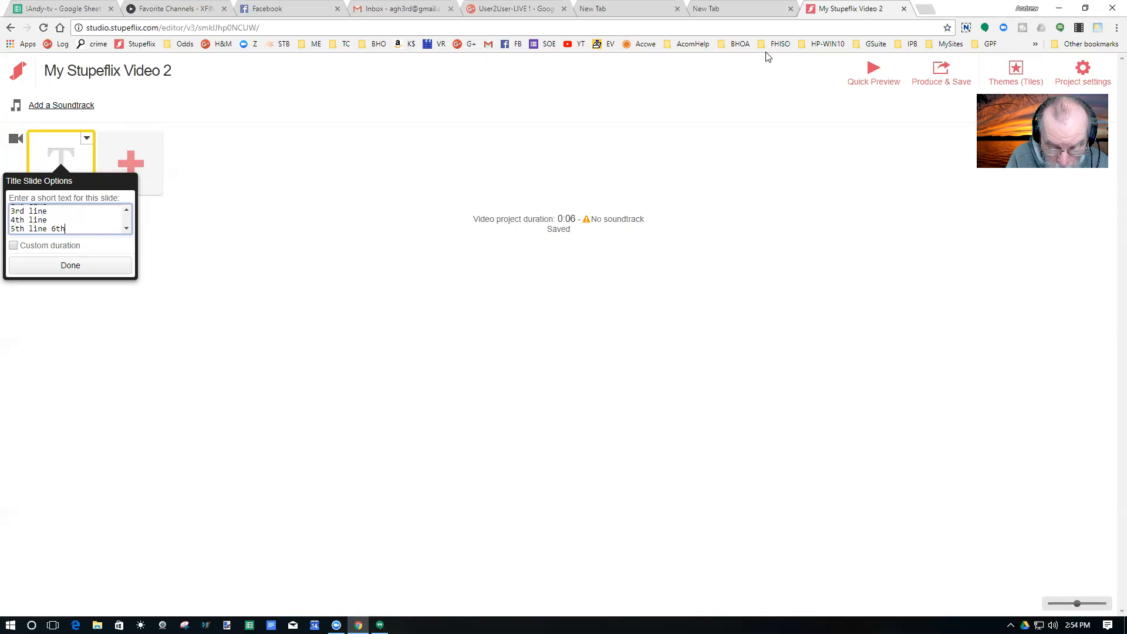
{"action": "type", "text": "line"}
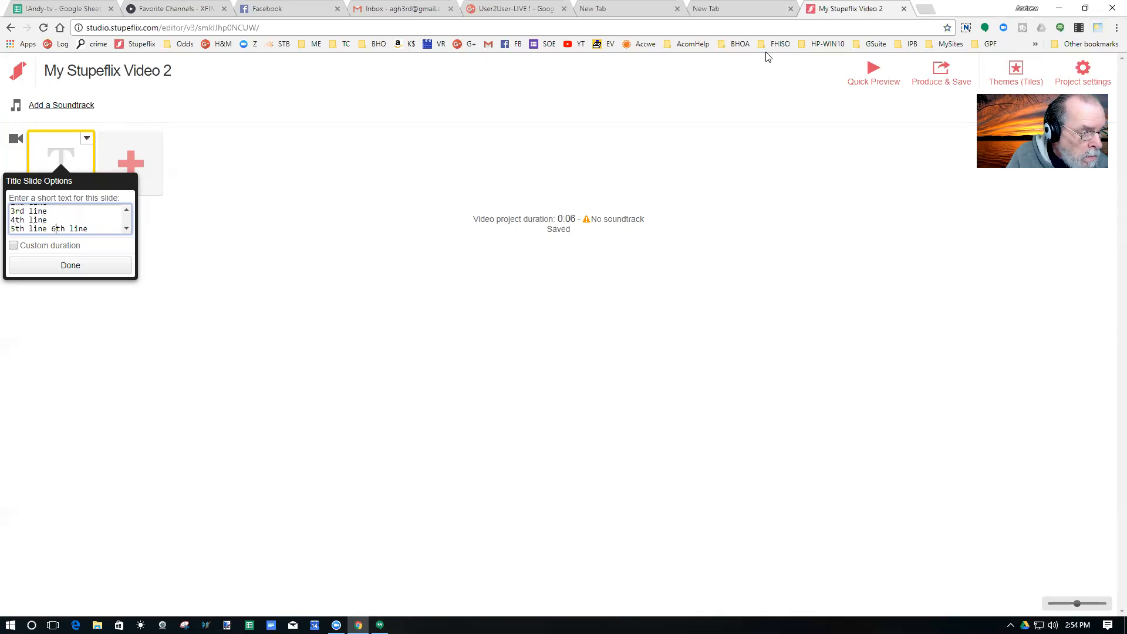
{"action": "key", "text": "Return"}
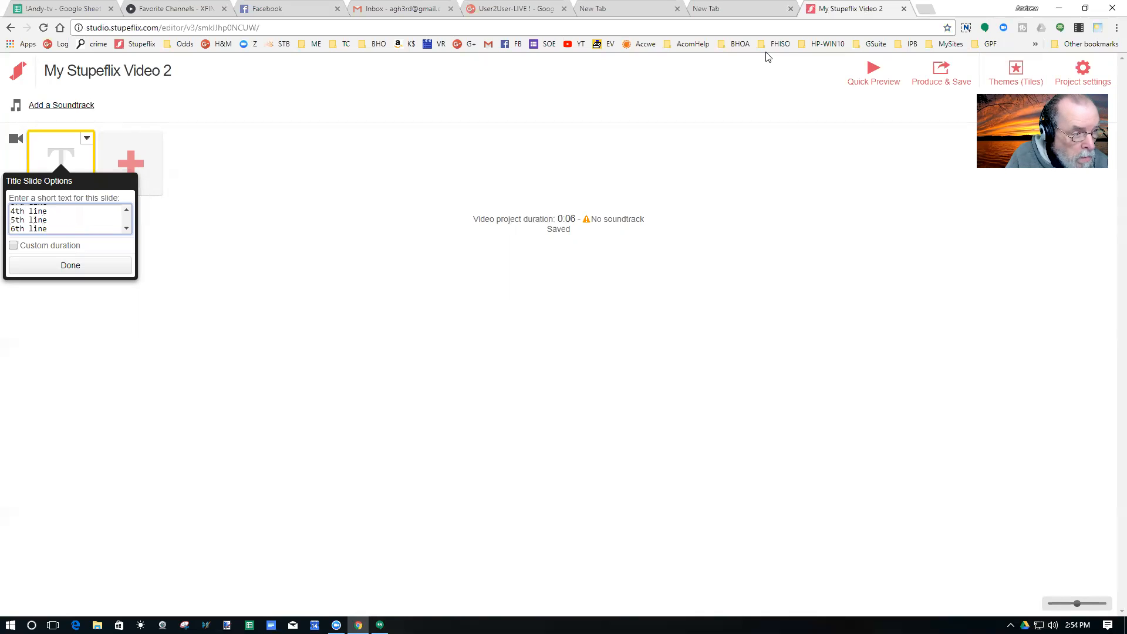
{"action": "key", "text": "Right"}
{"action": "key", "text": "Right"}
{"action": "key", "text": "Right"}
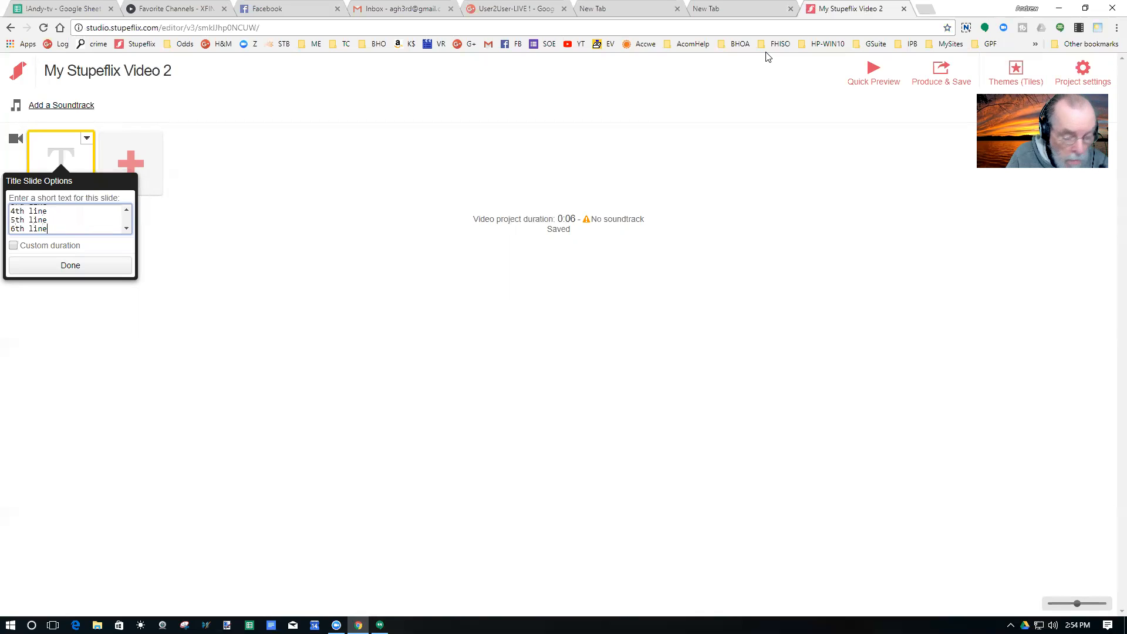
{"action": "key", "text": "Return"}
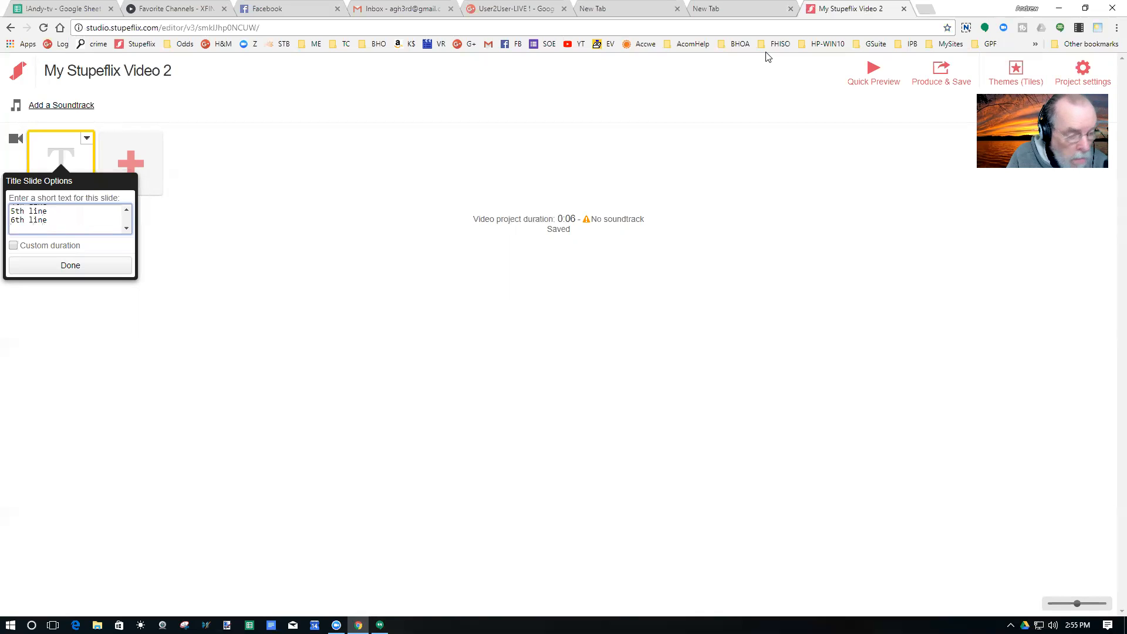
{"action": "type", "text": "7th line"}
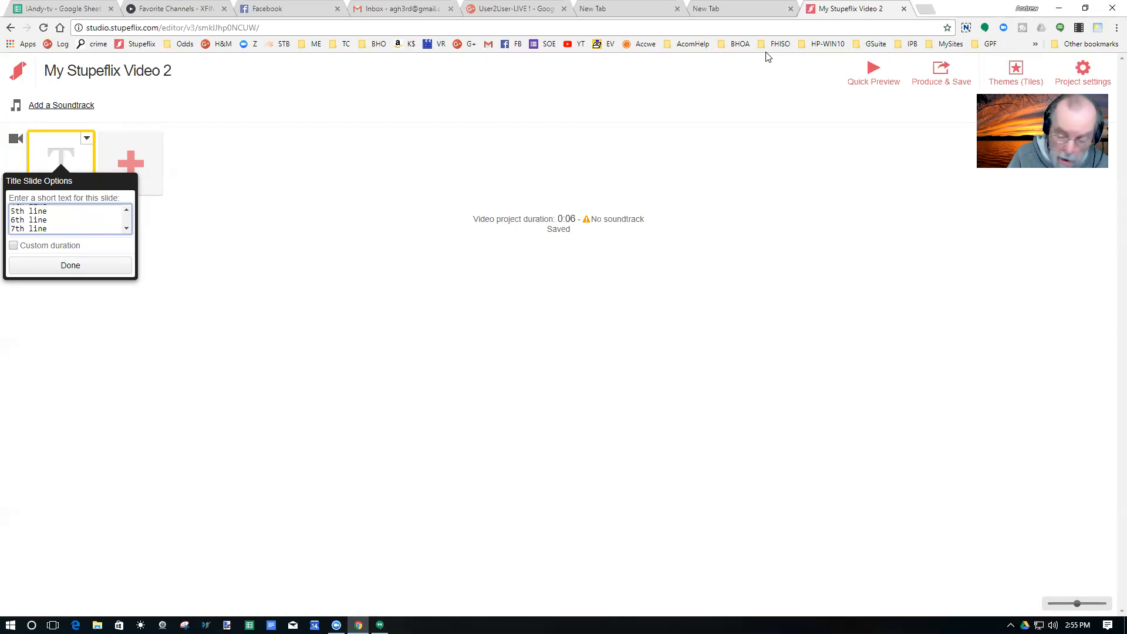
Step: Give the title slide a custom duration of 15 seconds and finish its options
{"action": "left_click", "coordinate": [13, 246]}
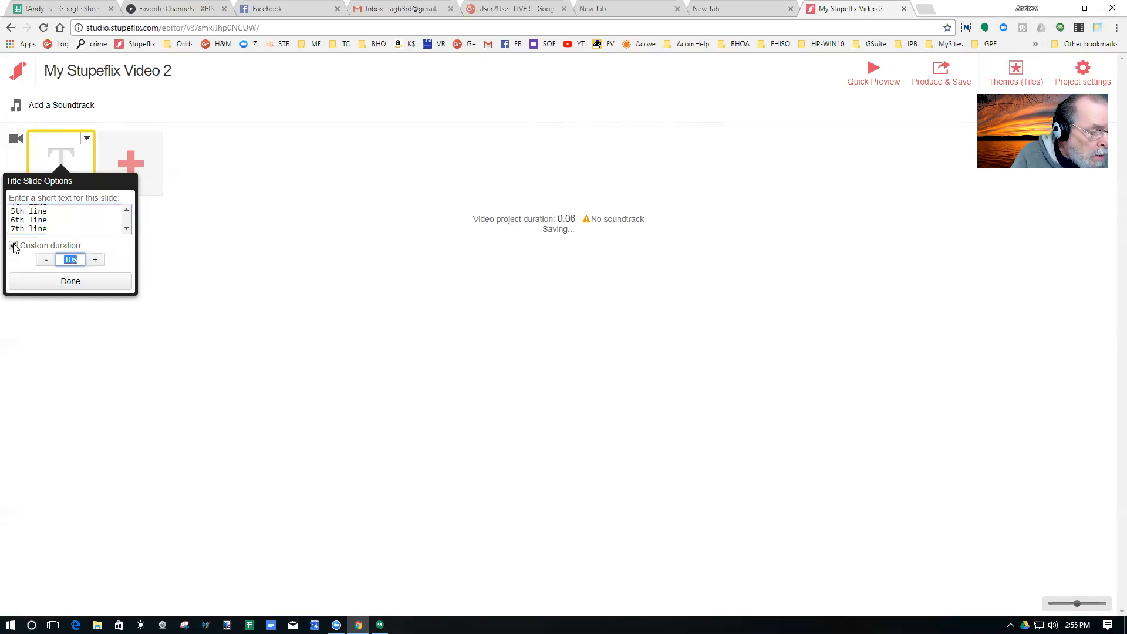
{"action": "left_click", "coordinate": [72, 260]}
{"action": "key", "text": "BackSpace"}
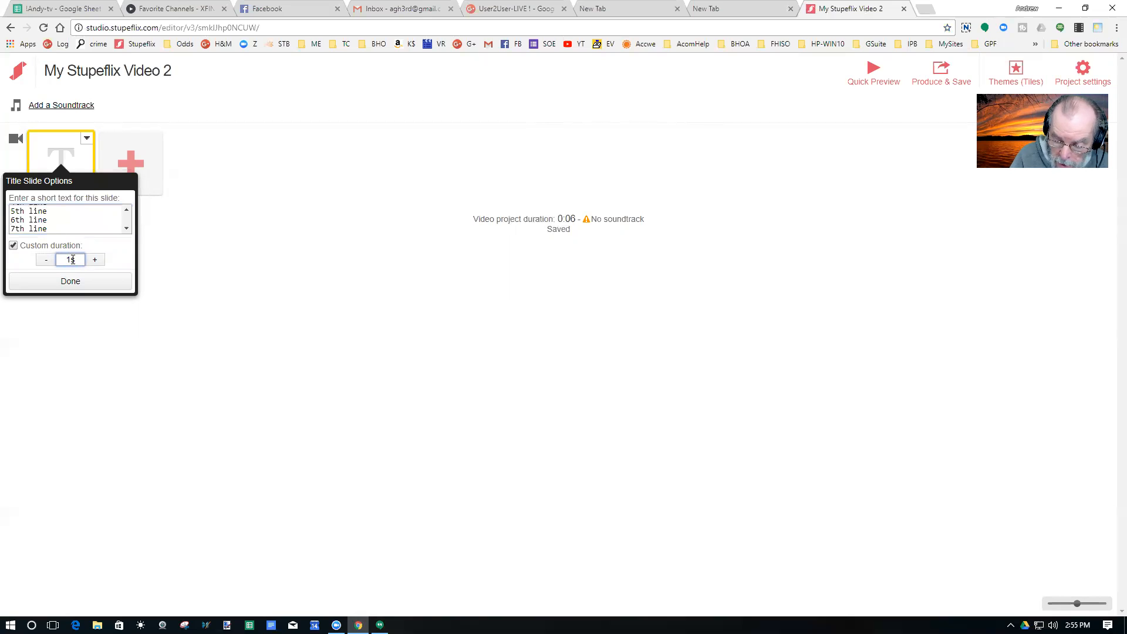
{"action": "type", "text": "5"}
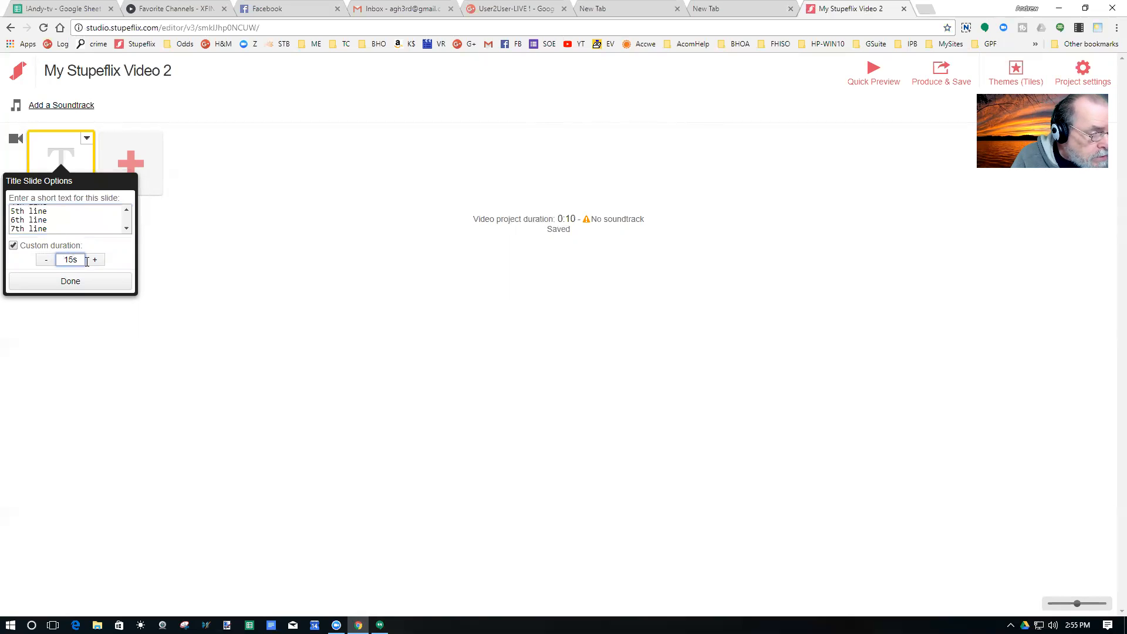
{"action": "left_click", "coordinate": [62, 283]}
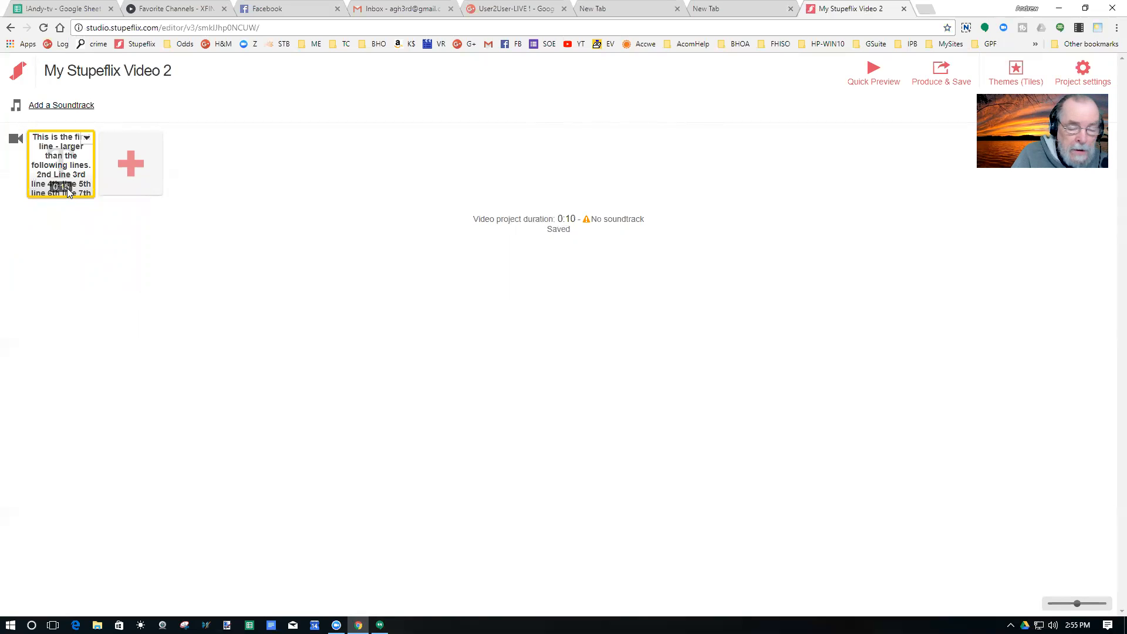
Step: Insert a Fade to black custom transition after the title slide
{"action": "left_click", "coordinate": [87, 139]}
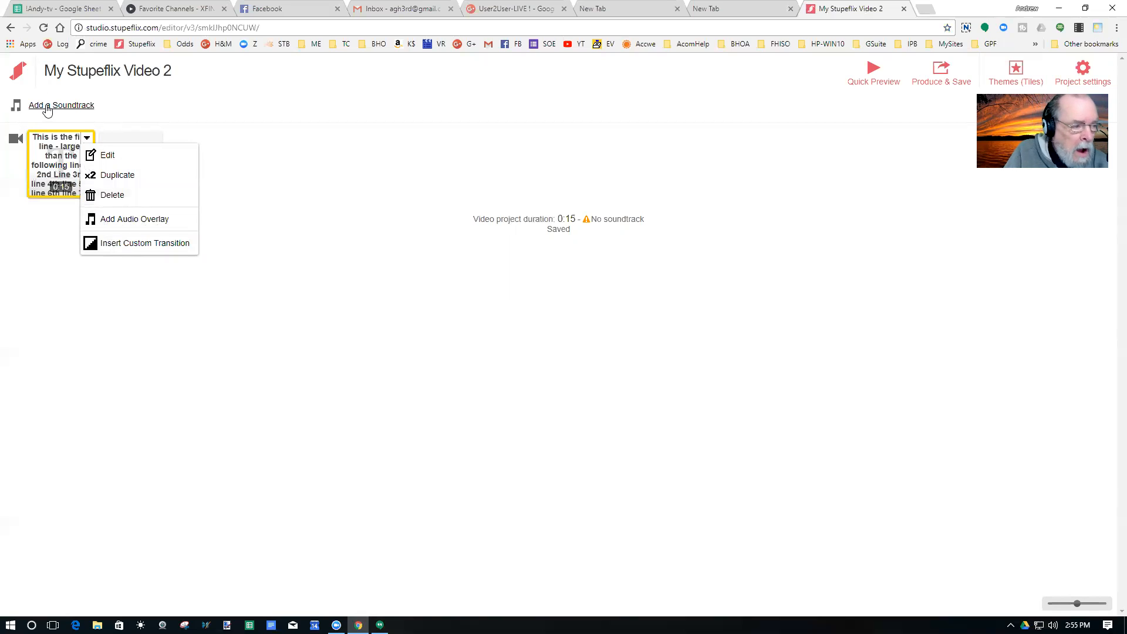
{"action": "left_click", "coordinate": [127, 244]}
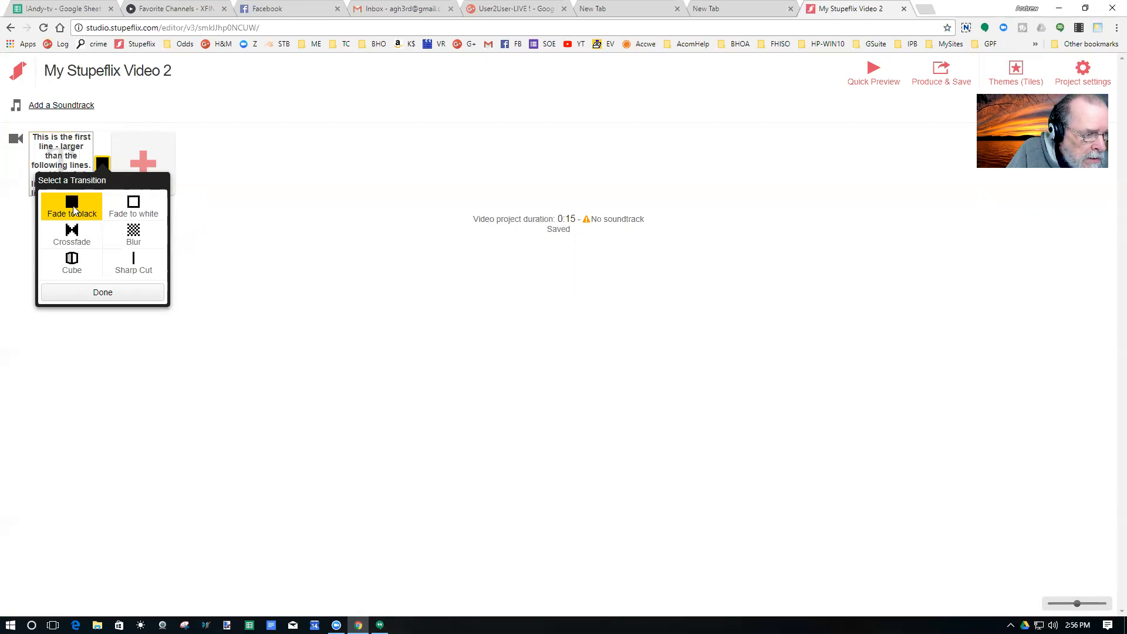
{"action": "left_click", "coordinate": [105, 294]}
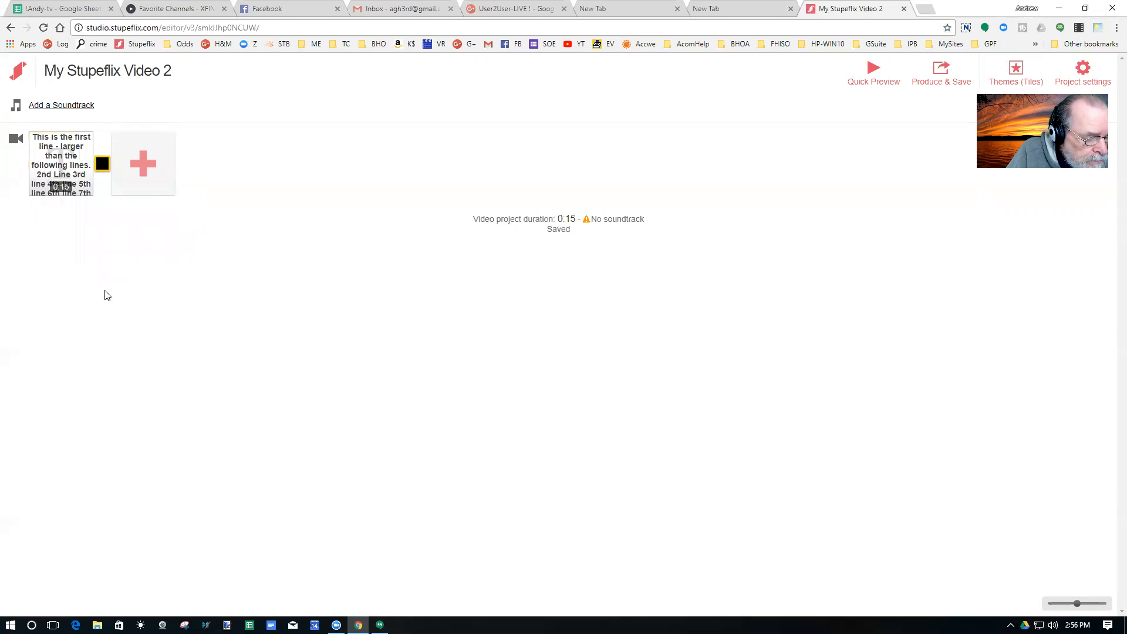
Step: Add the image ad1 from the ZOOM videos folder on the computer after the transition
{"action": "left_click", "coordinate": [146, 165]}
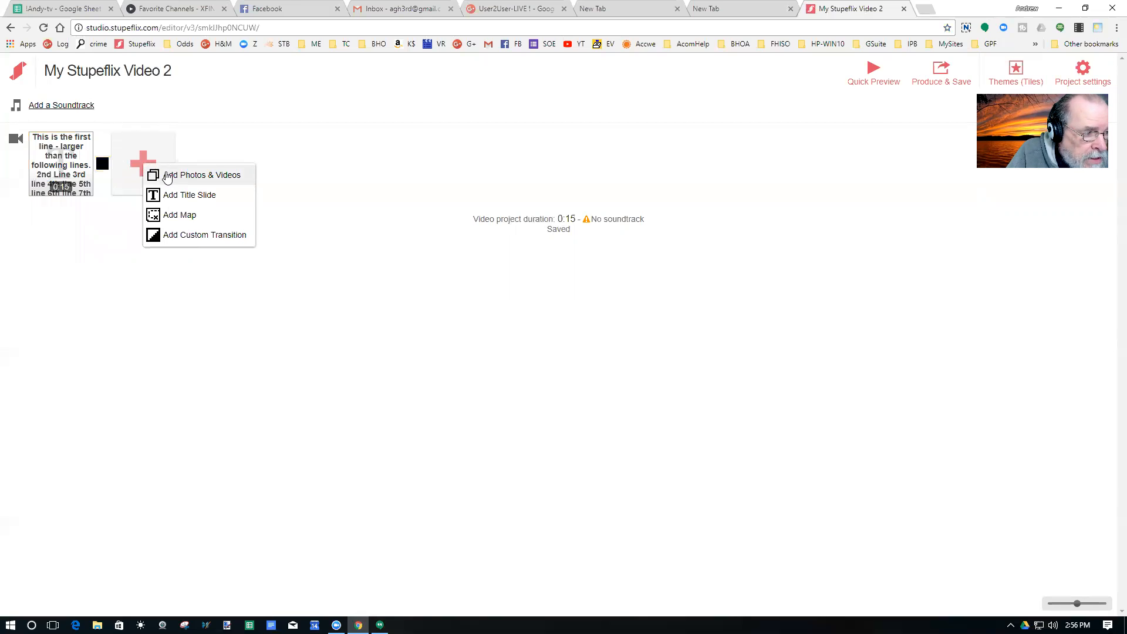
{"action": "left_click", "coordinate": [167, 176]}
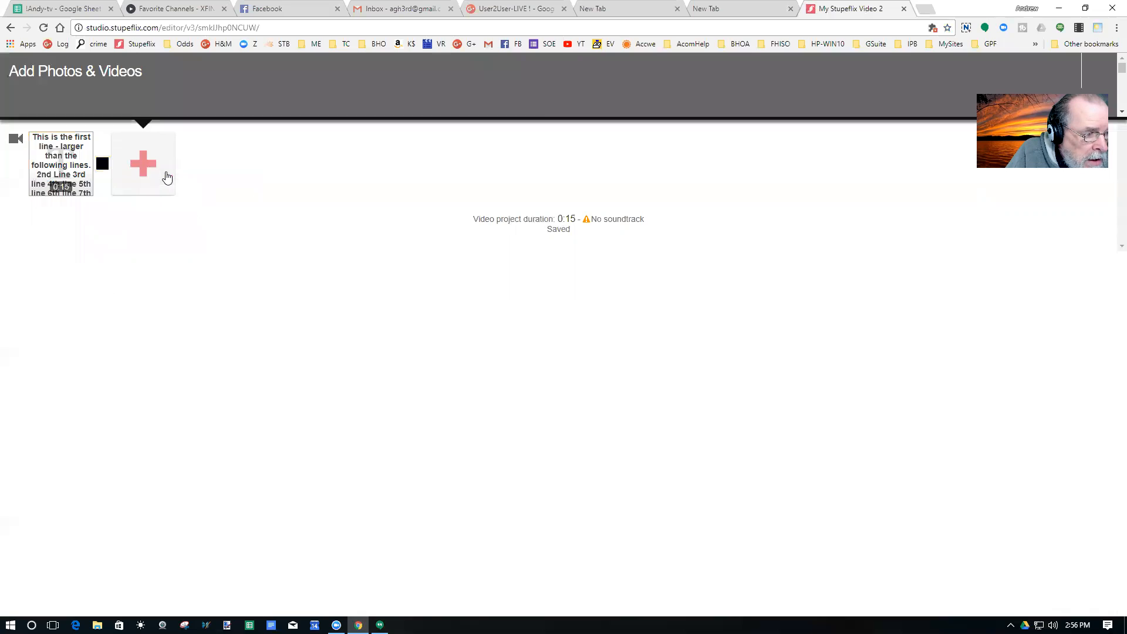
{"action": "left_click", "coordinate": [457, 137]}
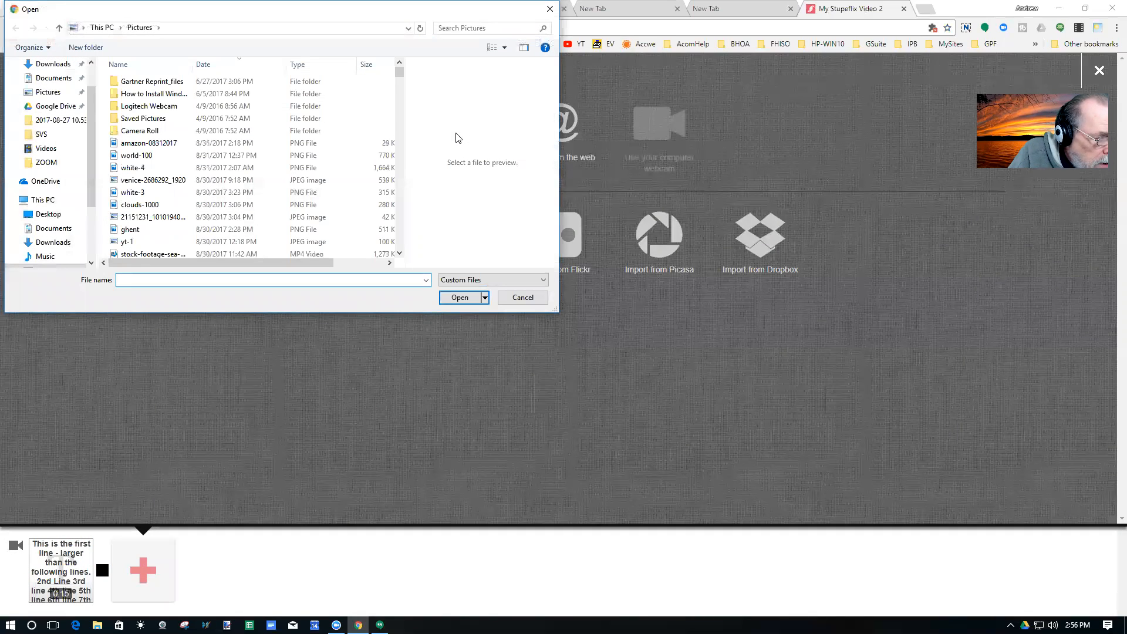
{"action": "scroll", "coordinate": [167, 182], "scroll_direction": "down", "scroll_amount": 3}
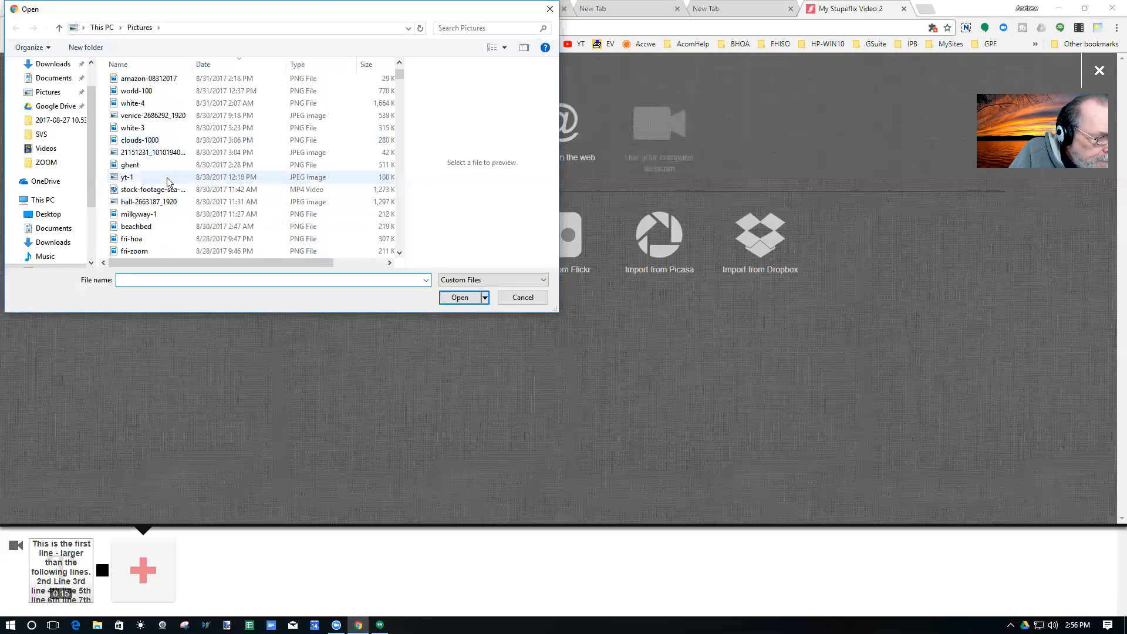
{"action": "scroll", "coordinate": [167, 182], "scroll_direction": "down", "scroll_amount": 6}
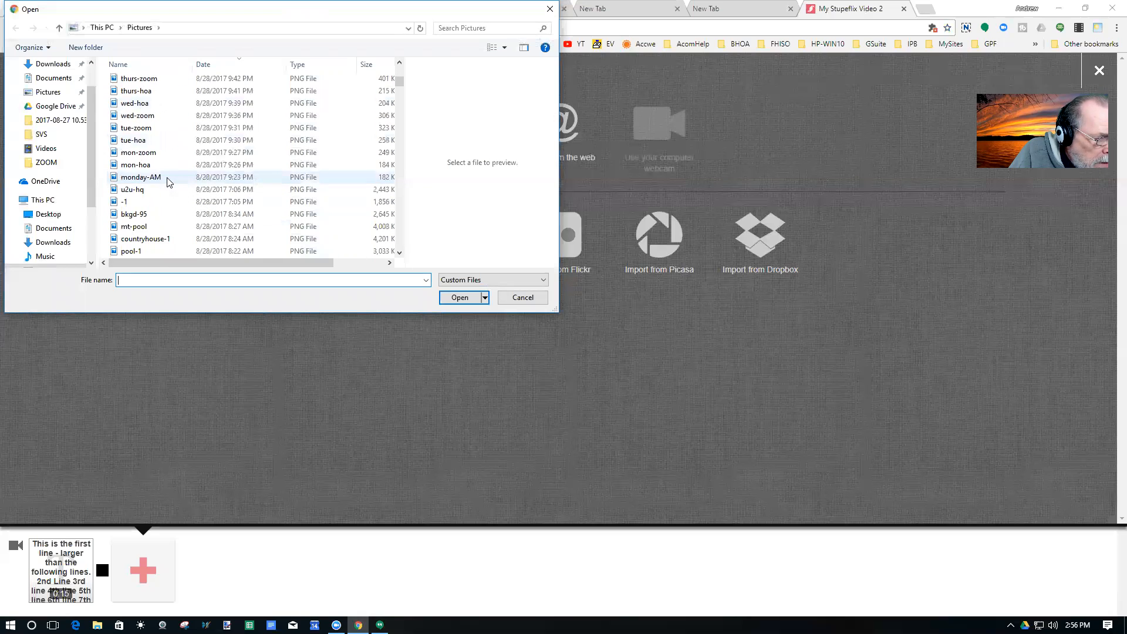
{"action": "left_click", "coordinate": [44, 162]}
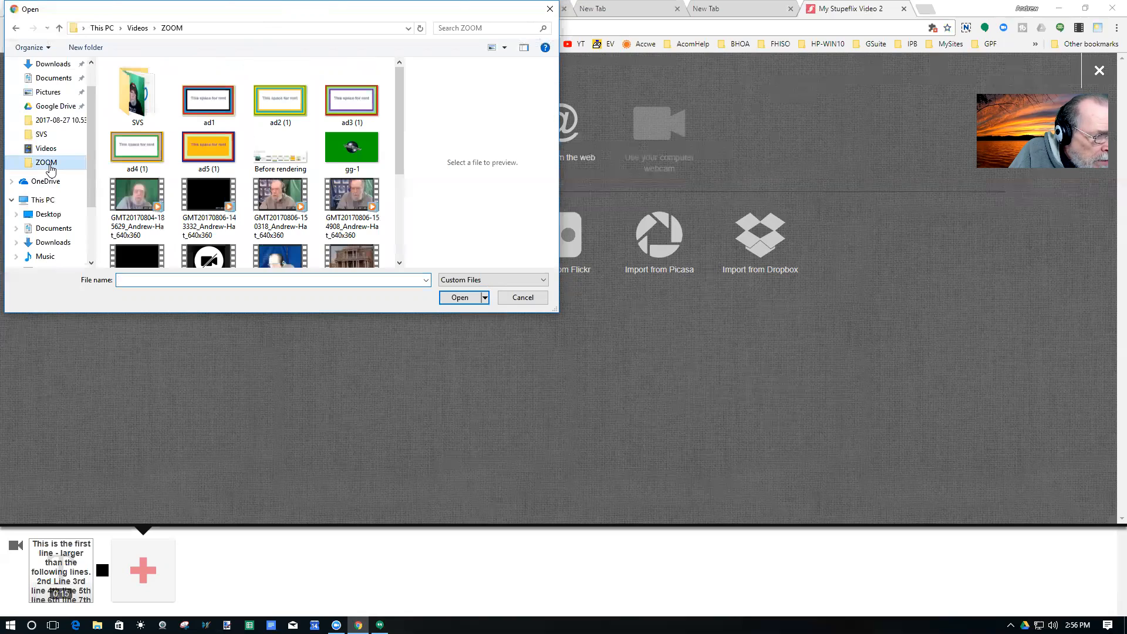
{"action": "left_click", "coordinate": [203, 108]}
{"action": "left_click", "coordinate": [459, 298]}
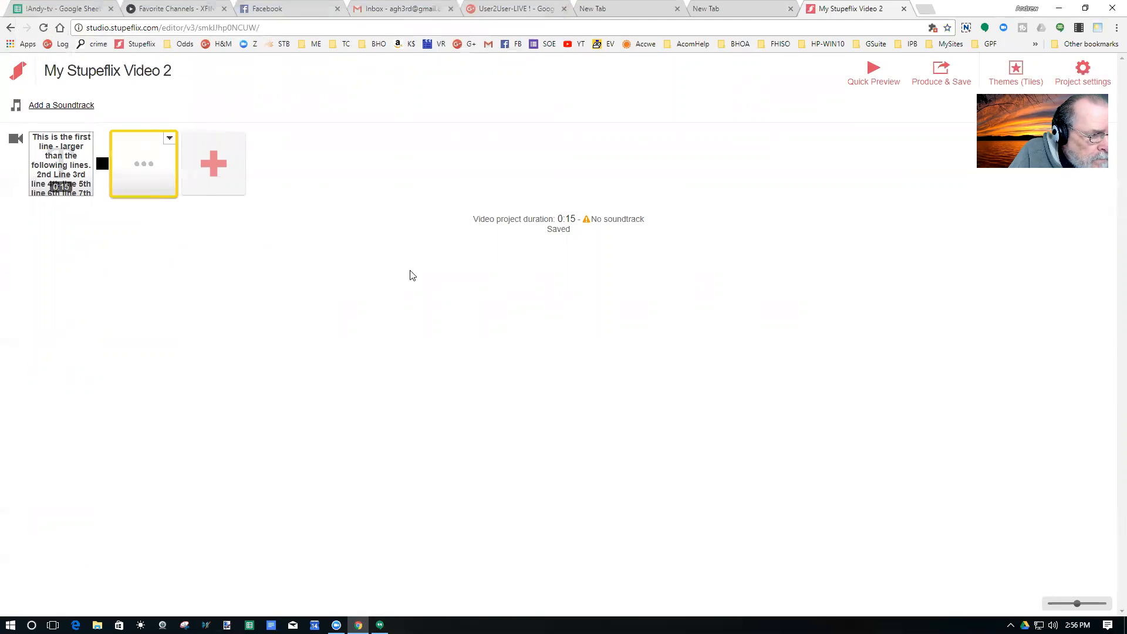
Step: Add a text overlay to the ad1 image with the opening line "This is a text overlay of 7 lines."
{"action": "left_click", "coordinate": [170, 139]}
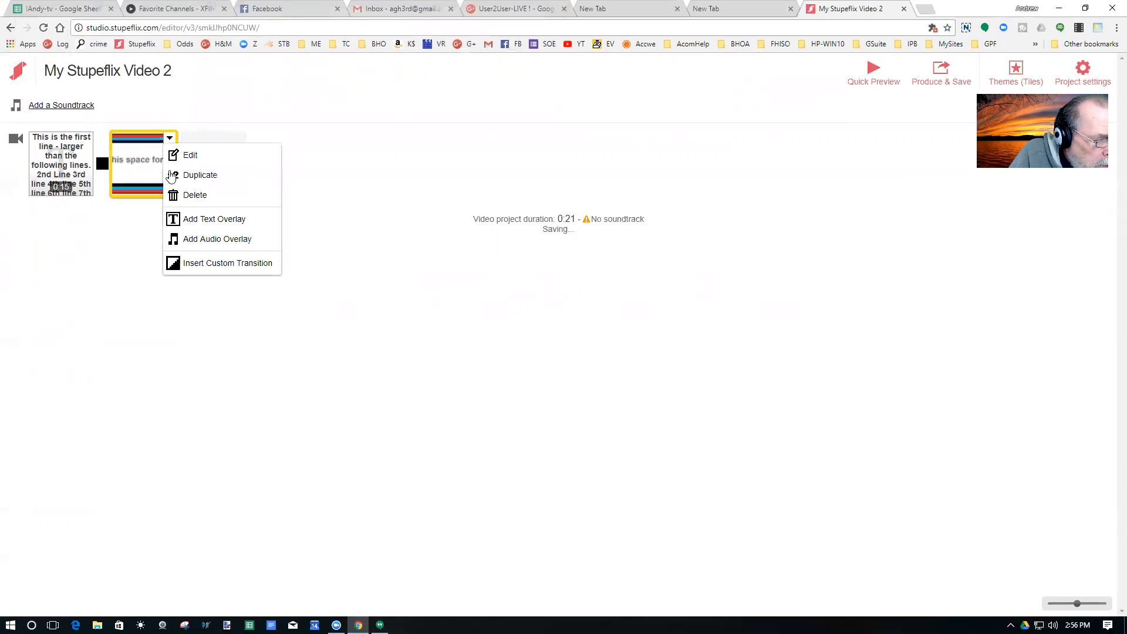
{"action": "left_click", "coordinate": [178, 218]}
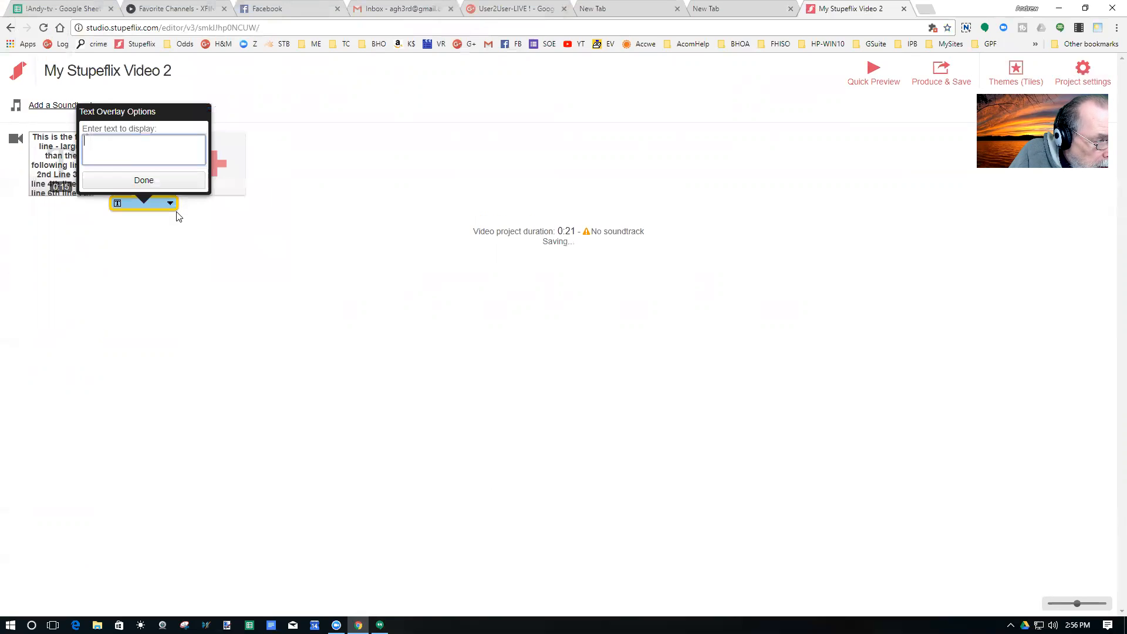
{"action": "type", "text": "Thi"}
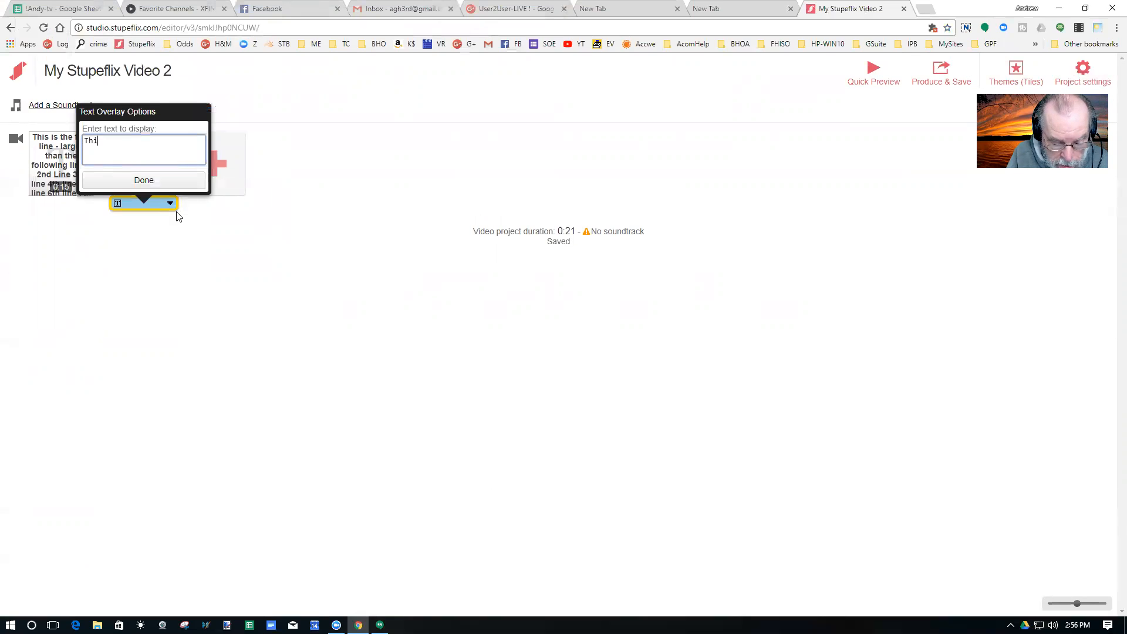
{"action": "type", "text": "s is a "}
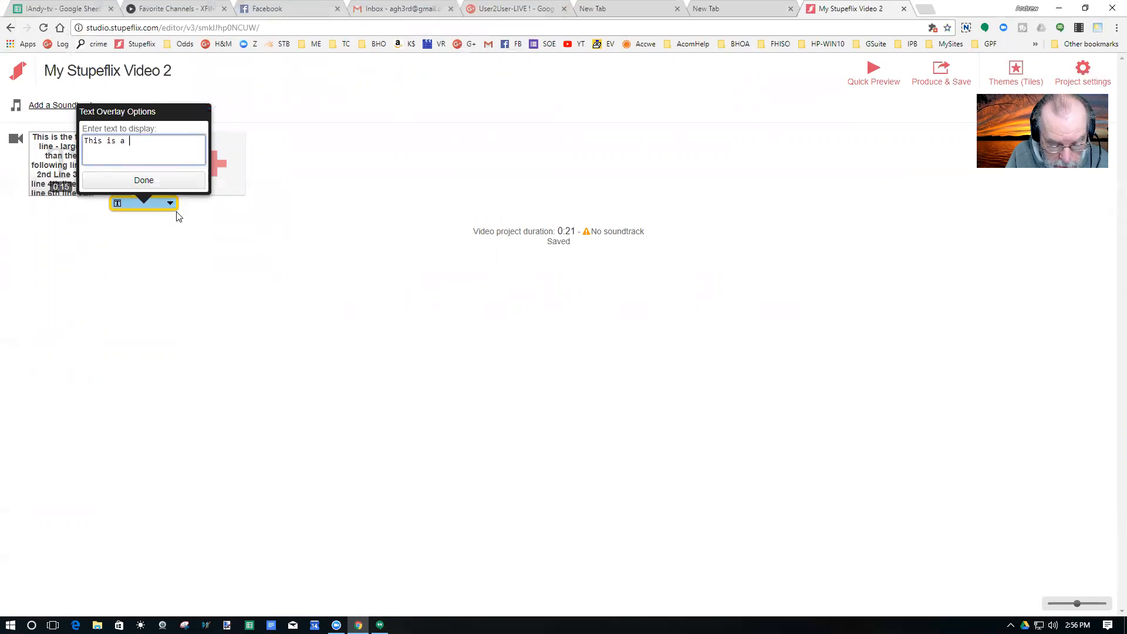
{"action": "type", "text": "text "}
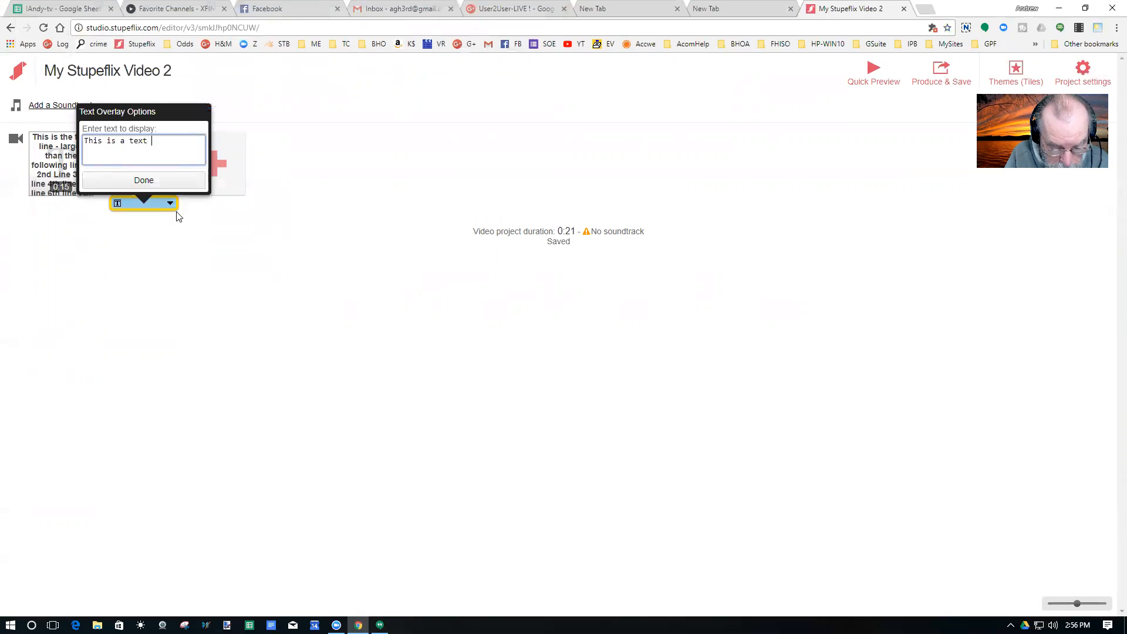
{"action": "type", "text": "overla"}
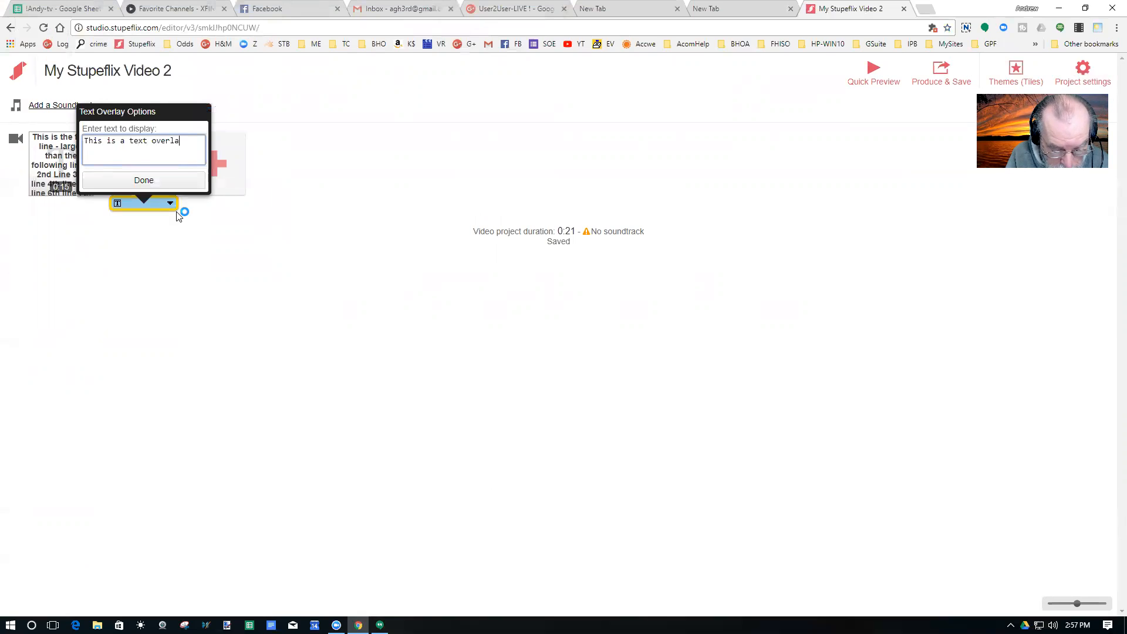
{"action": "type", "text": "y of 7 lines"}
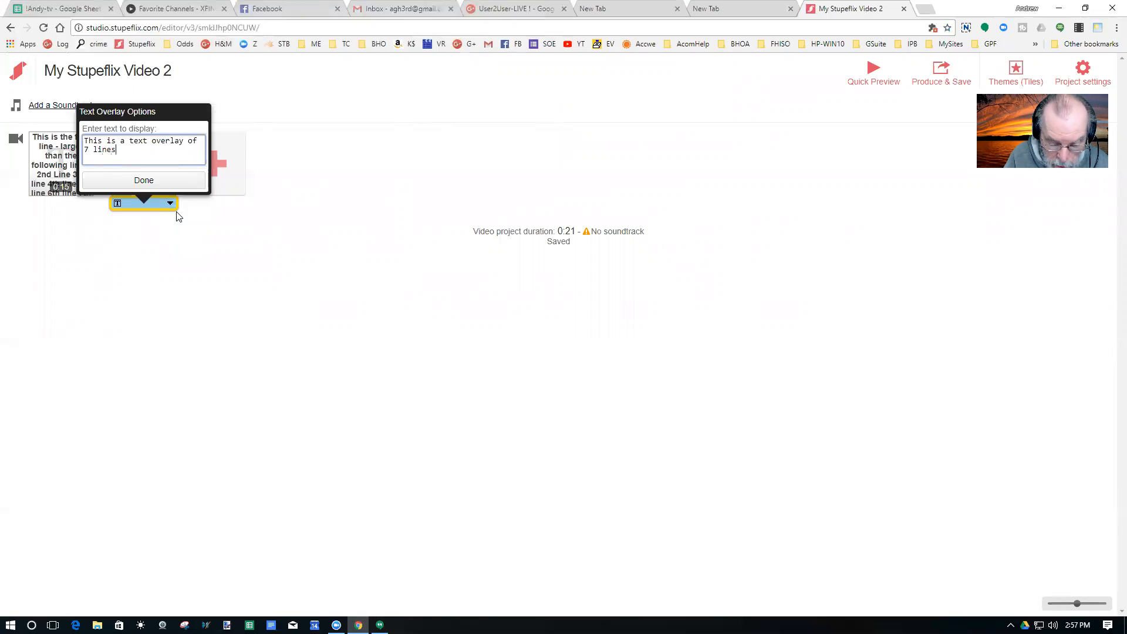
{"action": "type", "text": "."}
Step: Add "2nd line", "3rd line", "4th line" and "5th line" on separate lines of the image's text overlay
{"action": "key", "text": "Return"}
{"action": "type", "text": "2"}
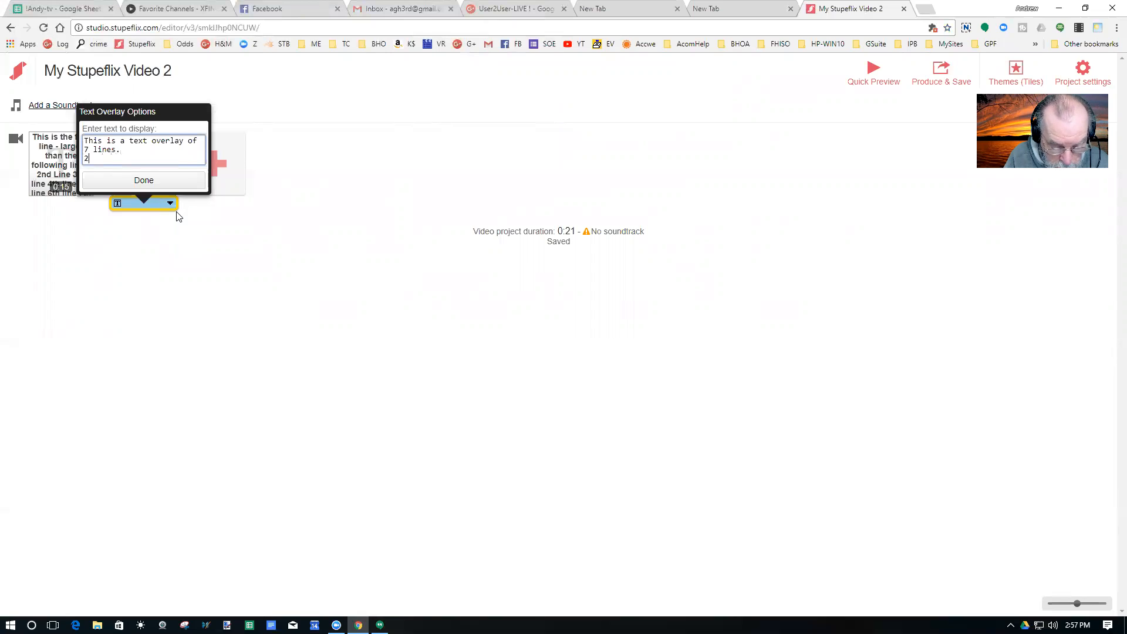
{"action": "type", "text": "nd line"}
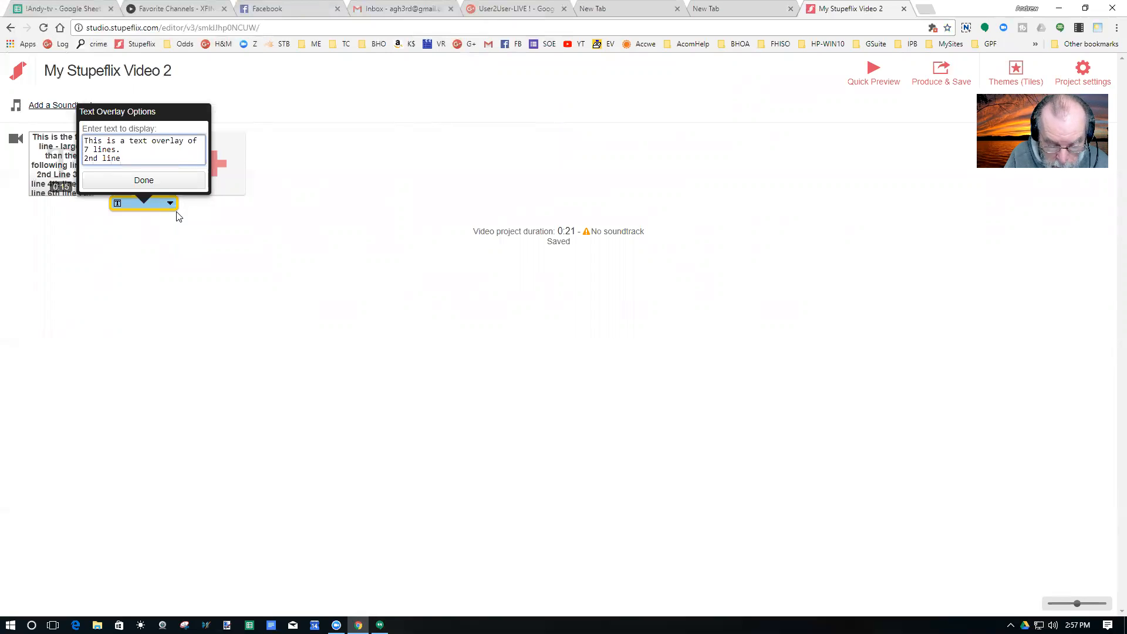
{"action": "key", "text": "Return"}
{"action": "type", "text": "3"}
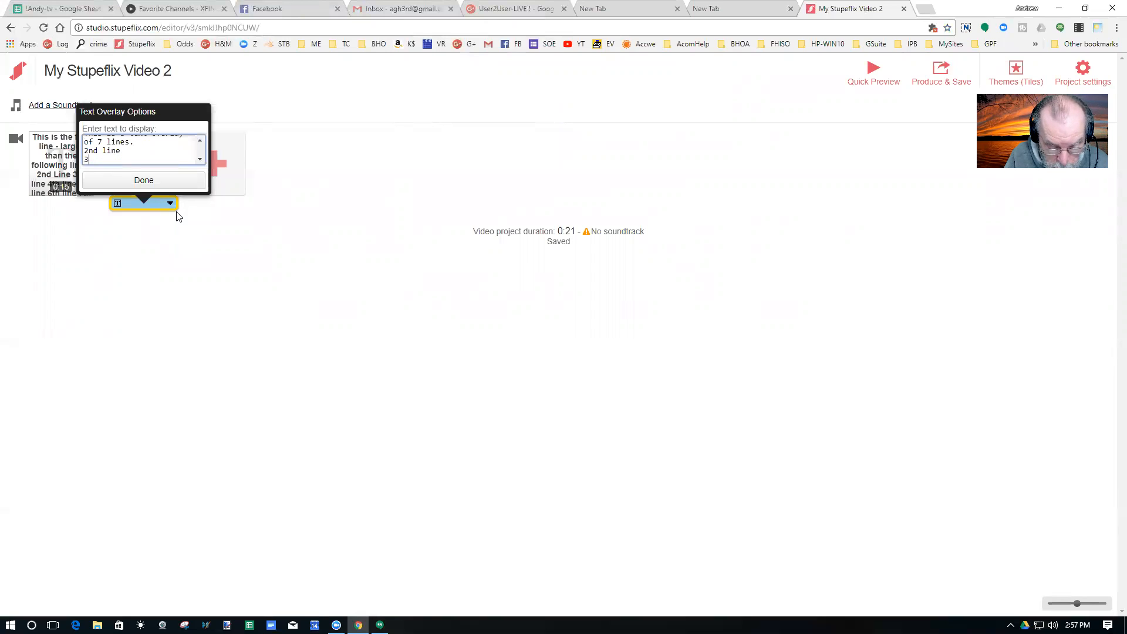
{"action": "type", "text": "rd line"}
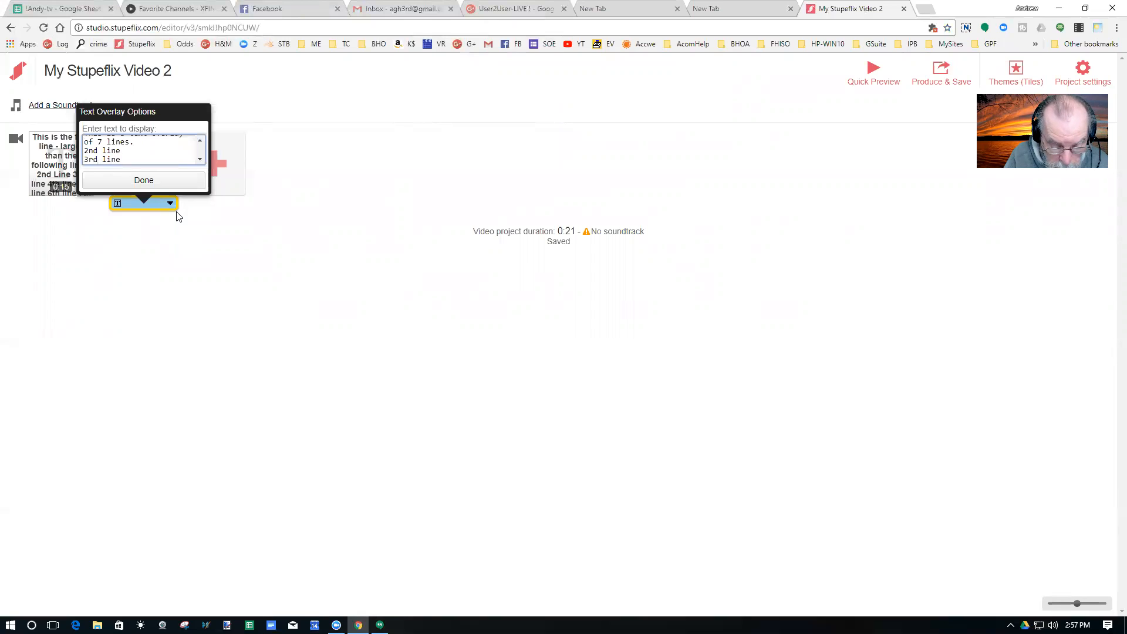
{"action": "key", "text": "Return"}
{"action": "type", "text": "4"}
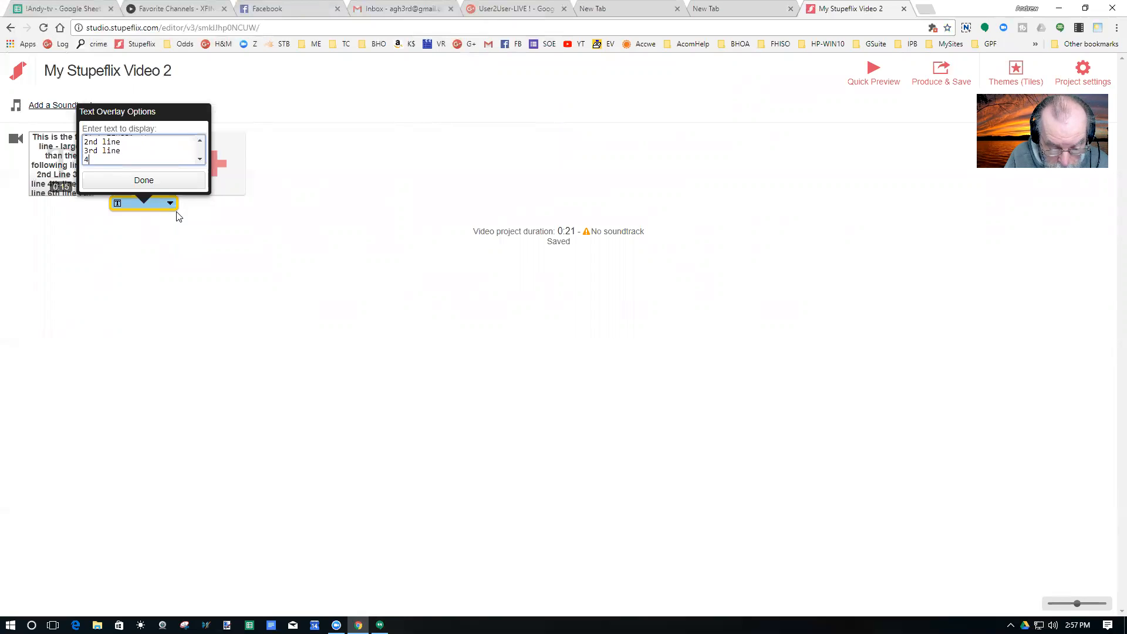
{"action": "type", "text": "th line"}
{"action": "key", "text": "Return"}
{"action": "type", "text": "5t"}
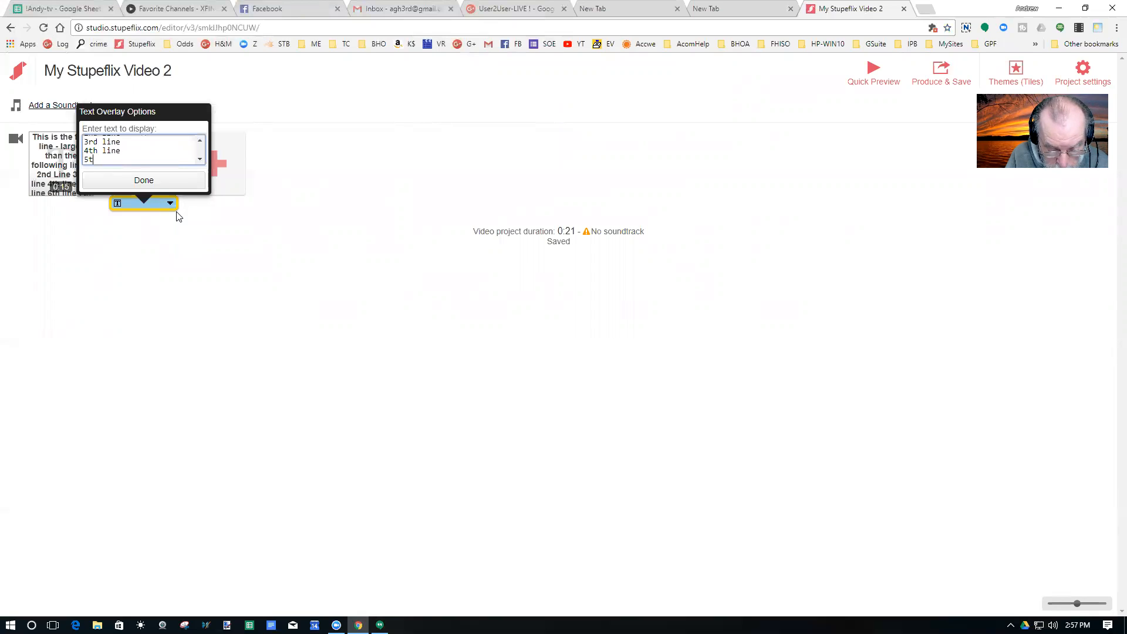
{"action": "type", "text": "h line"}
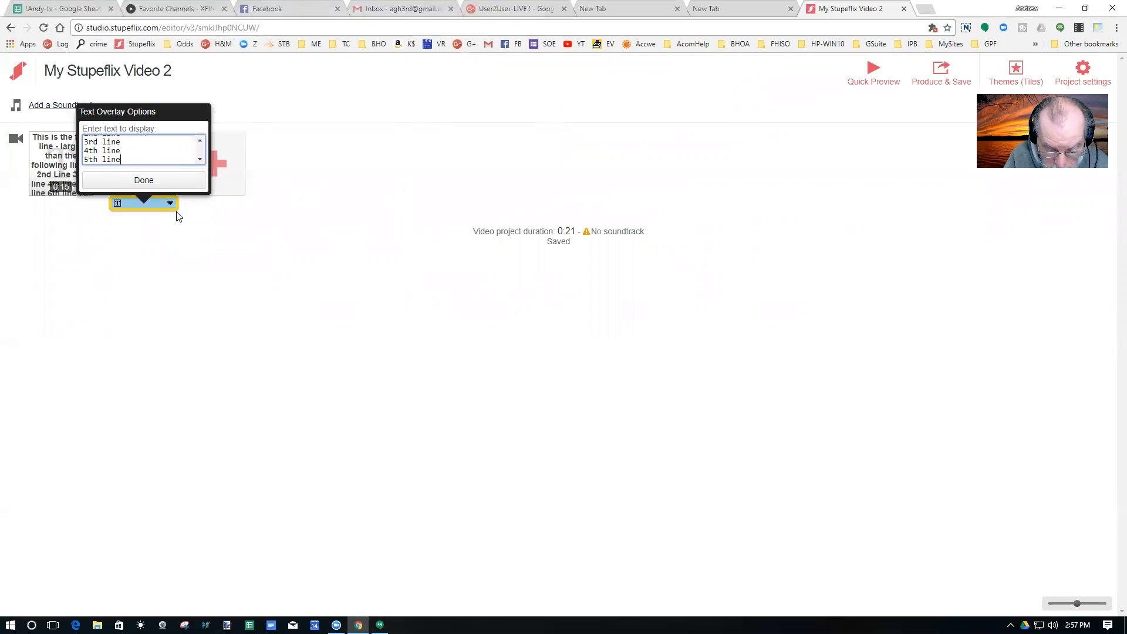
Step: Add "6th line" and "7th line." on separate lines of the overlay text and finish the overlay
{"action": "key", "text": "Return"}
{"action": "type", "text": "6th"}
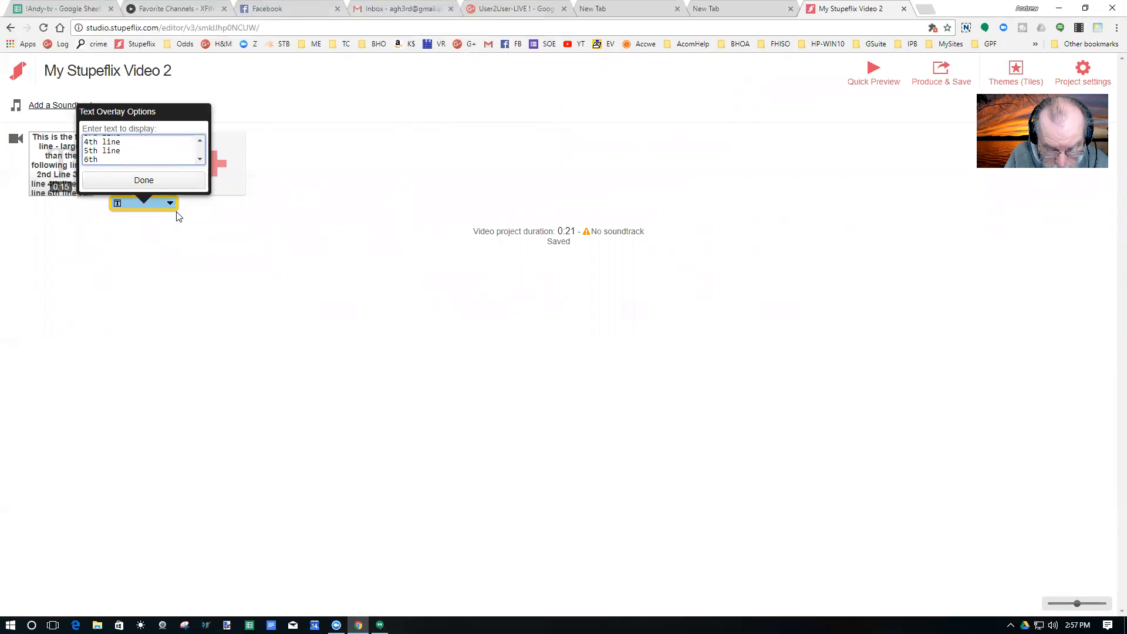
{"action": "type", "text": " line"}
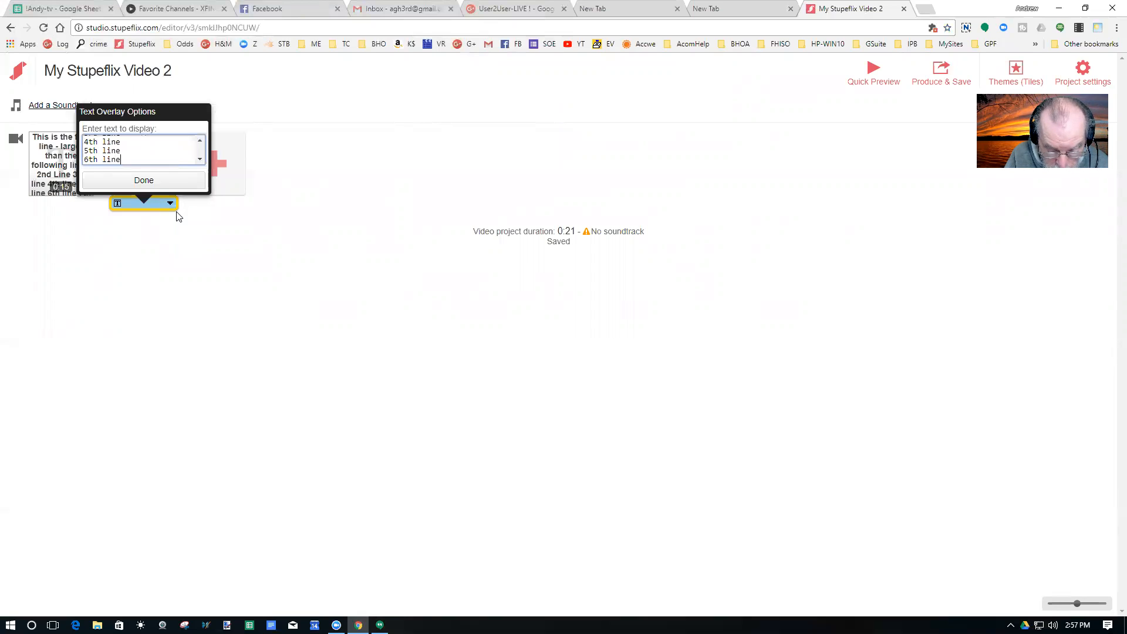
{"action": "key", "text": "Return"}
{"action": "type", "text": "7th li"}
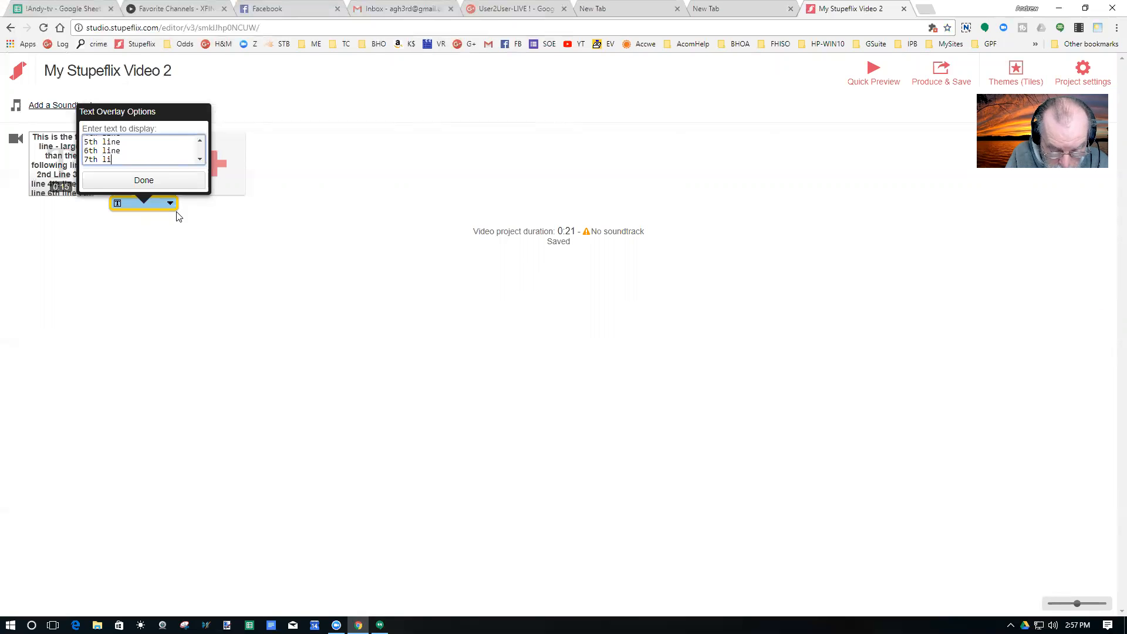
{"action": "type", "text": "ne."}
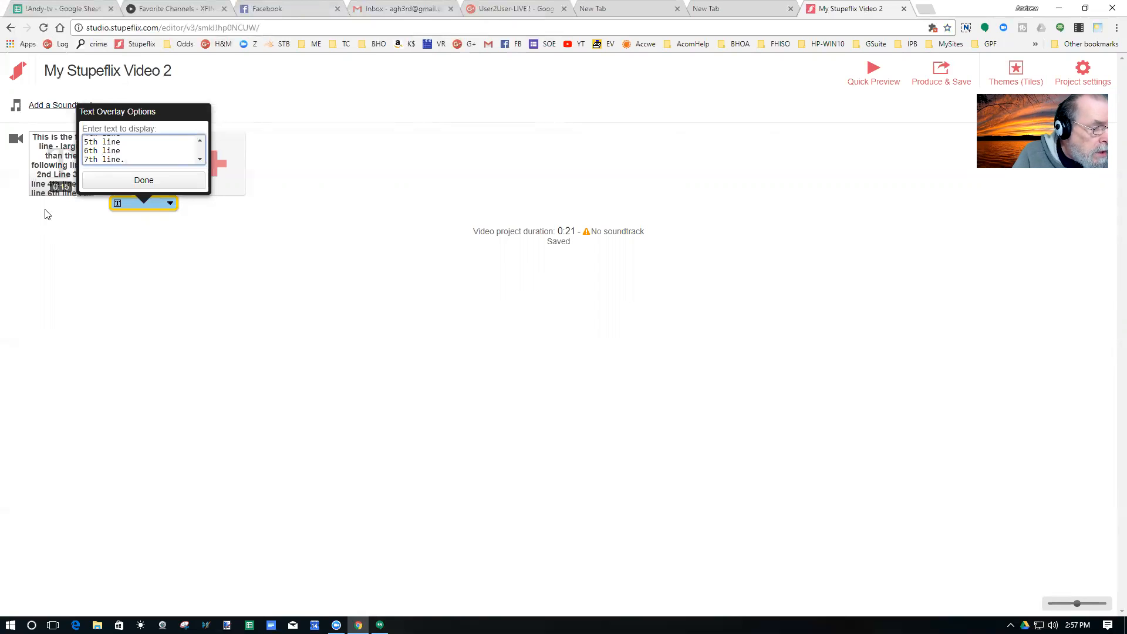
{"action": "left_click", "coordinate": [143, 180]}
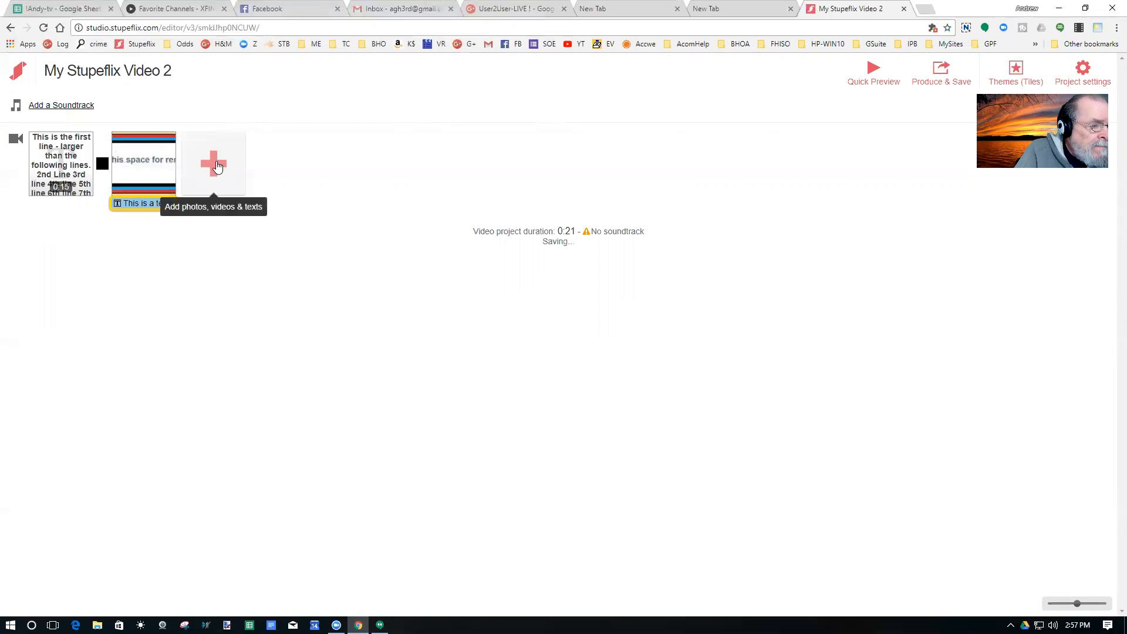
Step: Insert a Fade to white custom transition after the ad1 image
{"action": "left_click", "coordinate": [170, 139]}
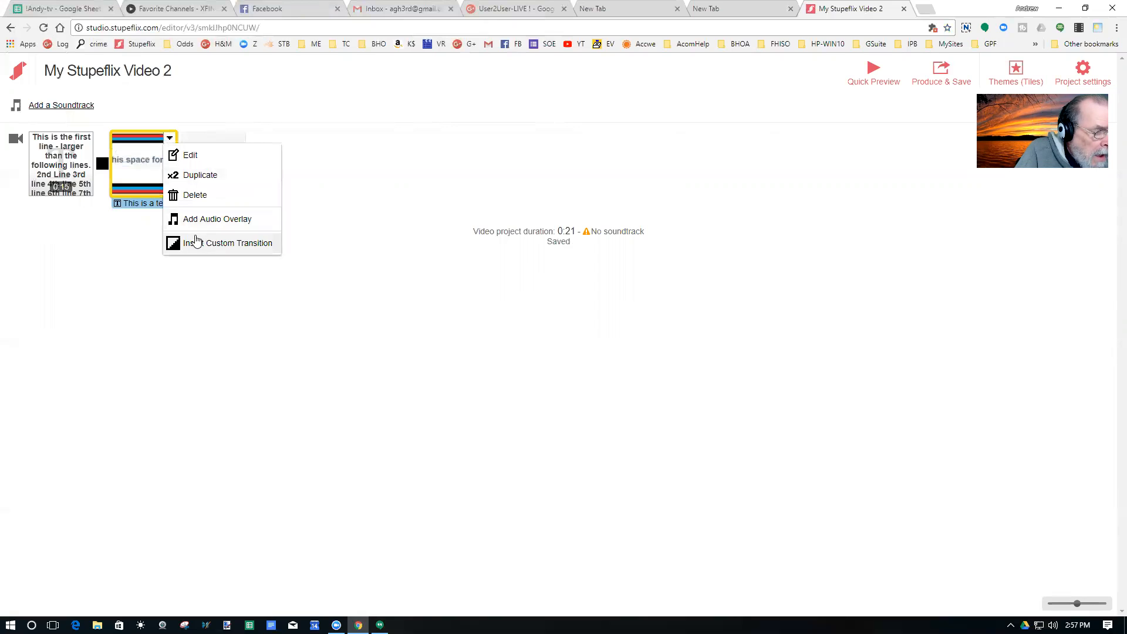
{"action": "left_click", "coordinate": [196, 247]}
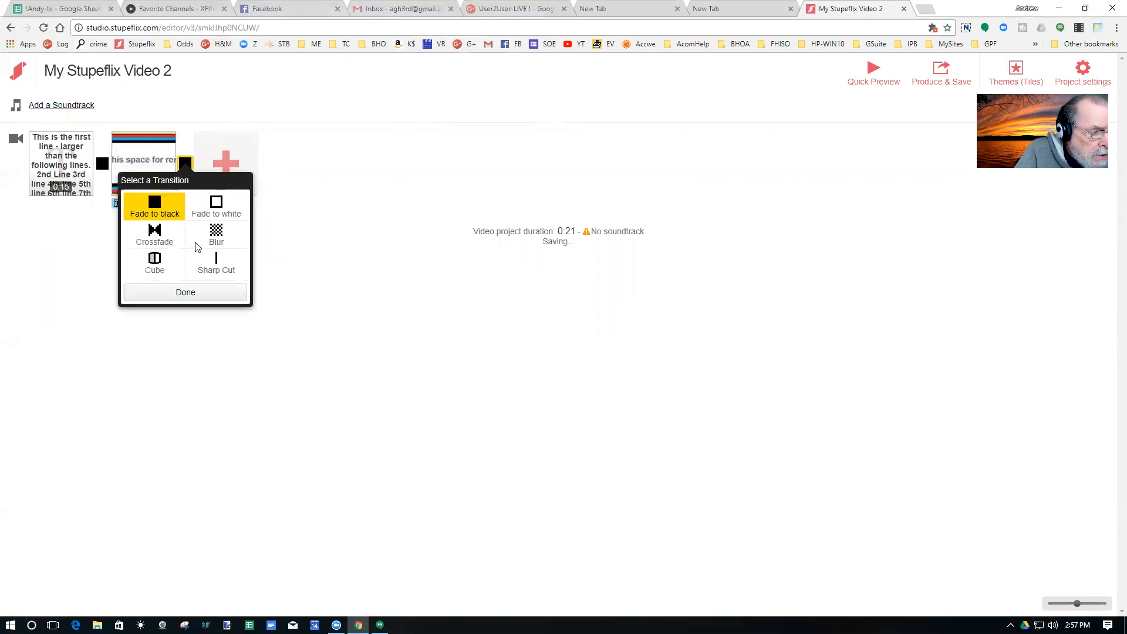
{"action": "left_click", "coordinate": [217, 204]}
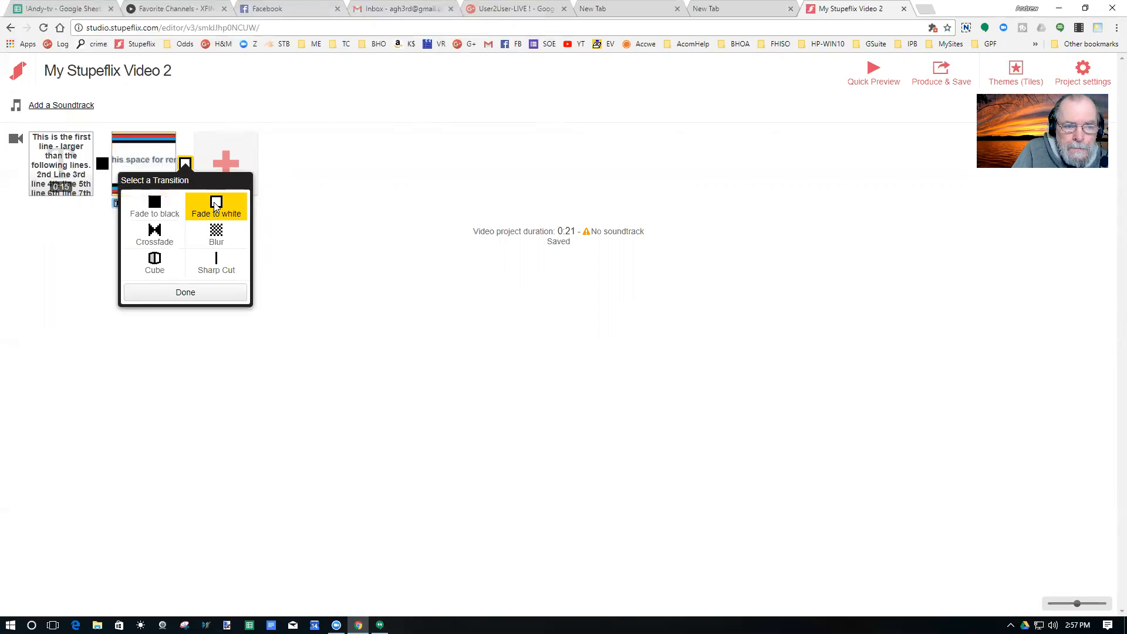
{"action": "left_click", "coordinate": [225, 167]}
Step: Upload the image ad2 (1) from the computer's ZOOM videos folder to follow the Fade to white transition
{"action": "left_click", "coordinate": [226, 166]}
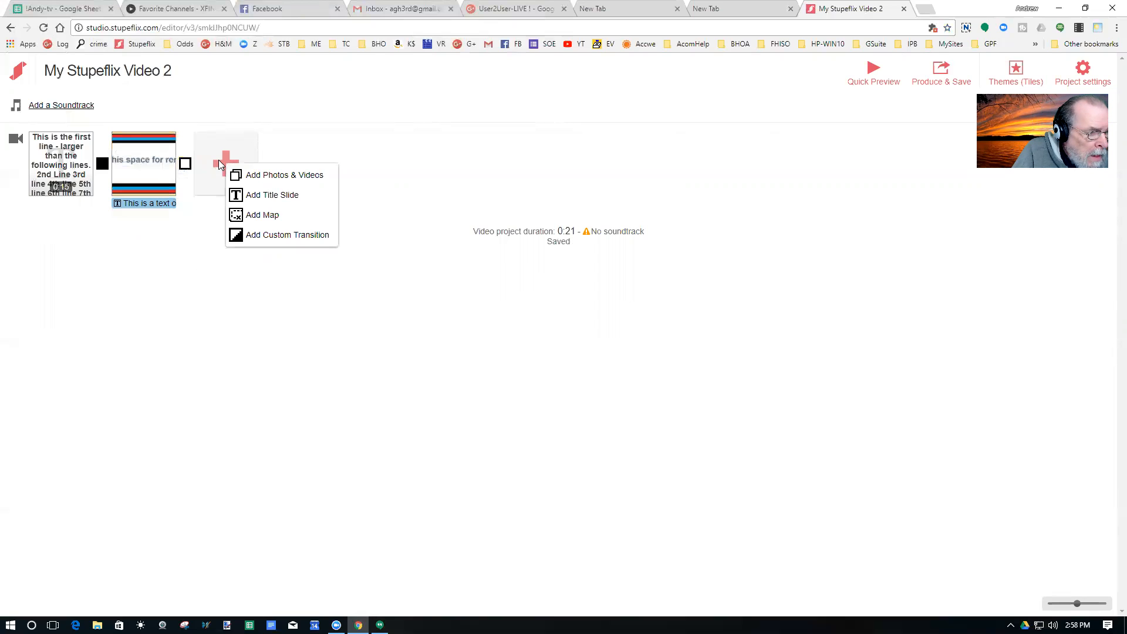
{"action": "left_click", "coordinate": [246, 178]}
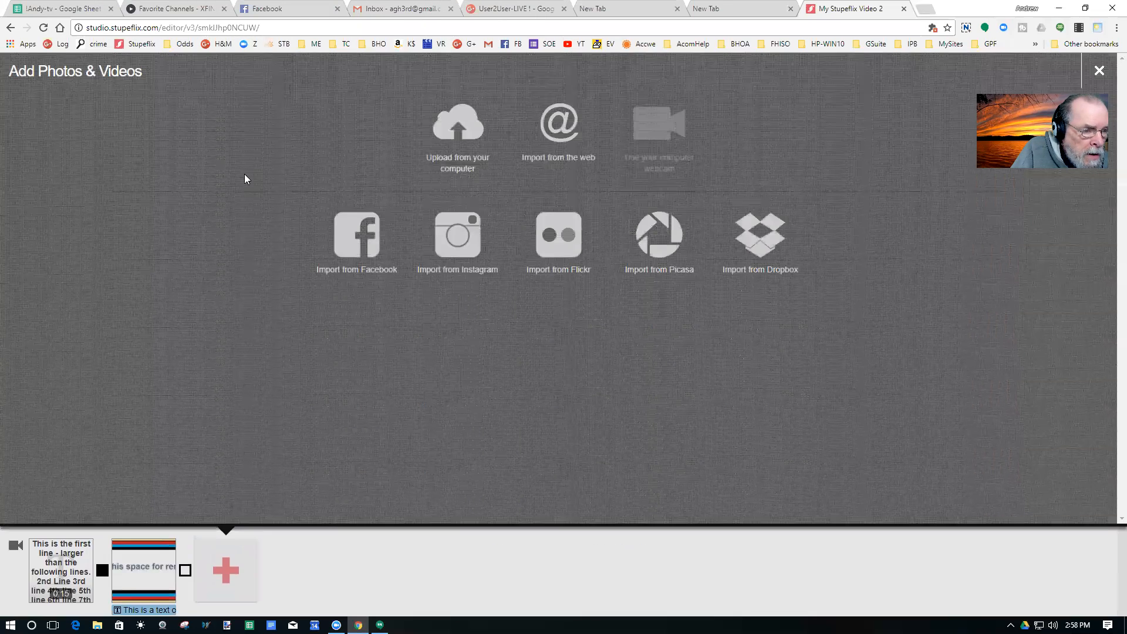
{"action": "left_click", "coordinate": [462, 132]}
{"action": "left_click", "coordinate": [274, 103]}
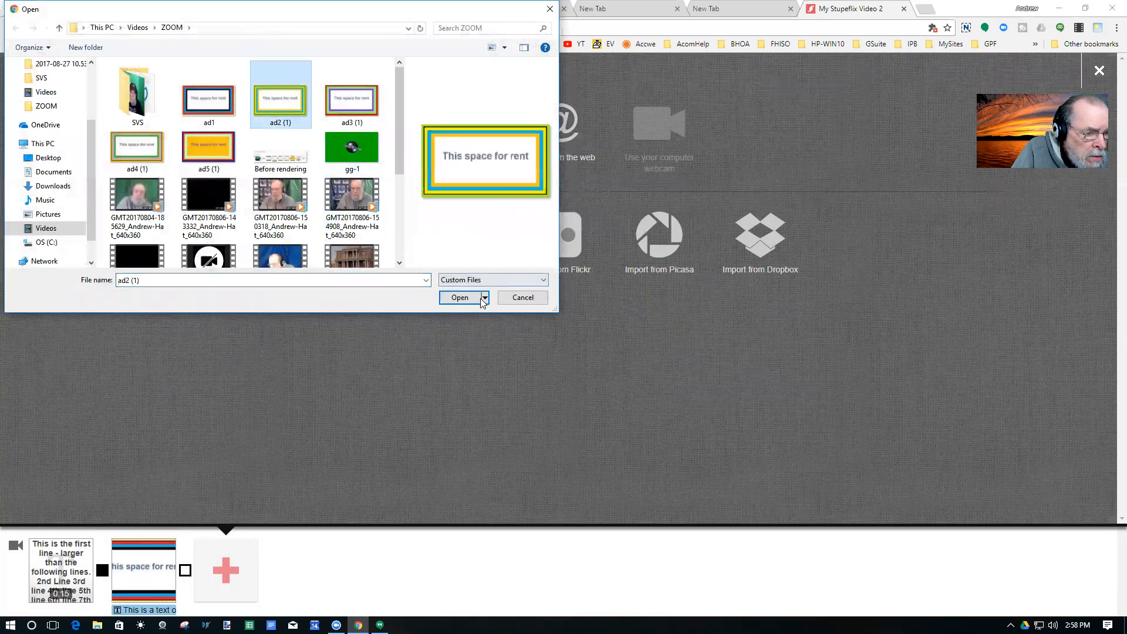
{"action": "left_click", "coordinate": [460, 298]}
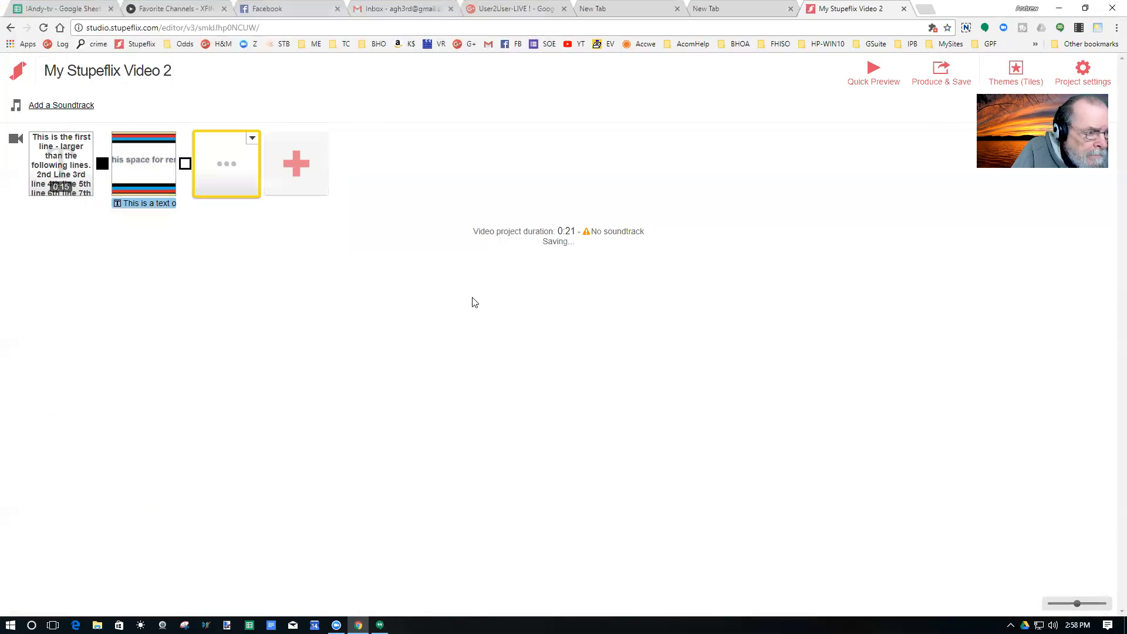
Step: Insert a Crossfade custom transition after the ad2 (1) image
{"action": "left_click", "coordinate": [251, 138]}
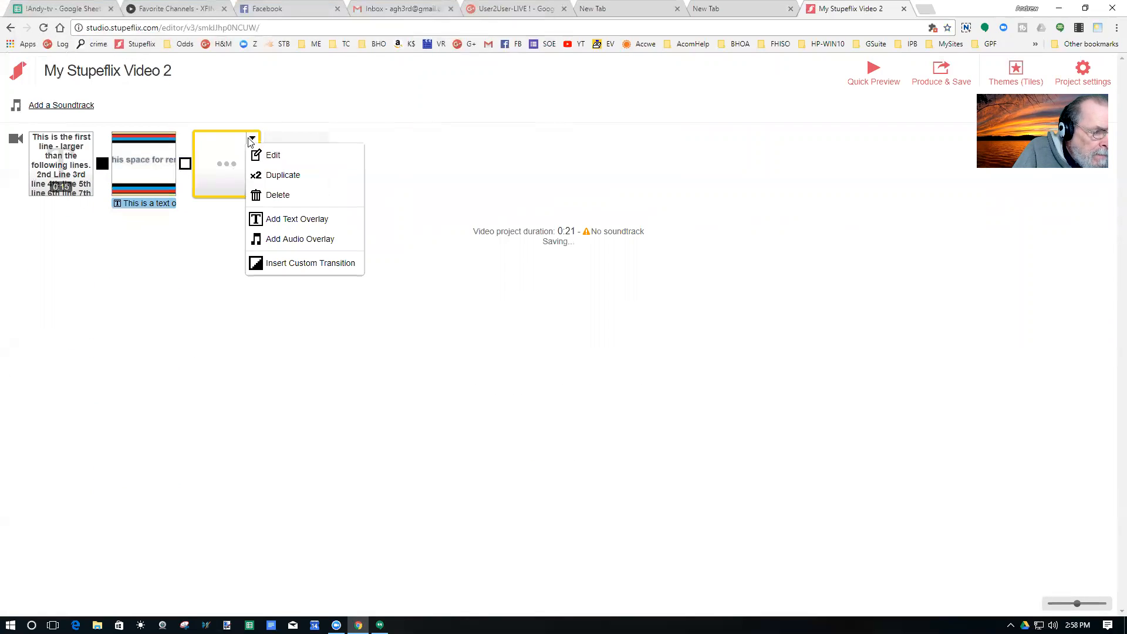
{"action": "left_click", "coordinate": [258, 265]}
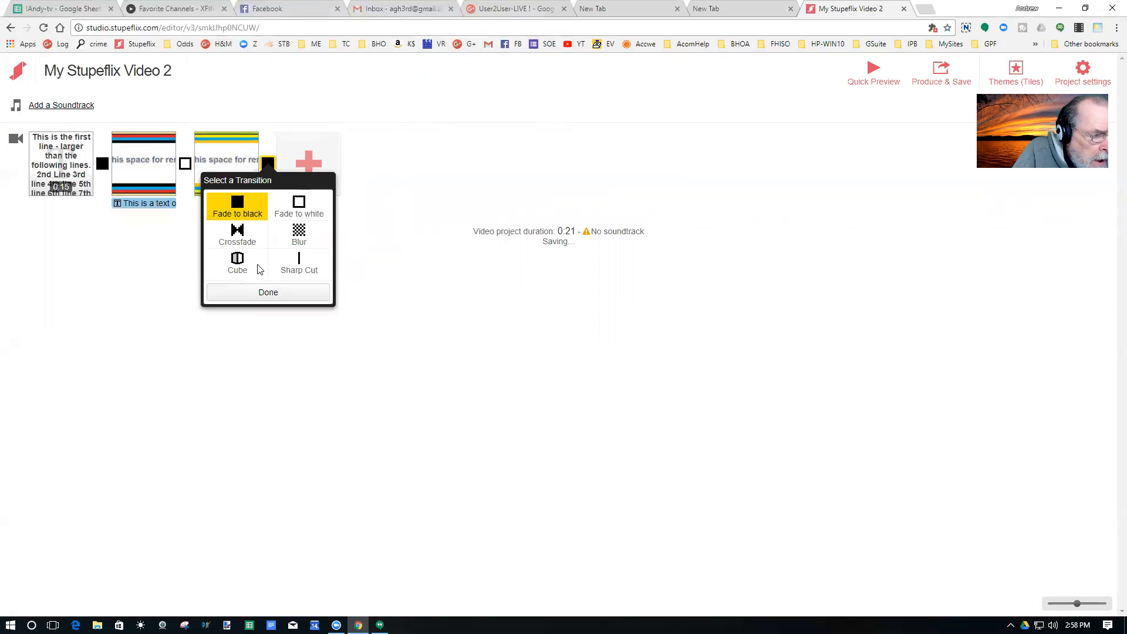
{"action": "left_click", "coordinate": [236, 234]}
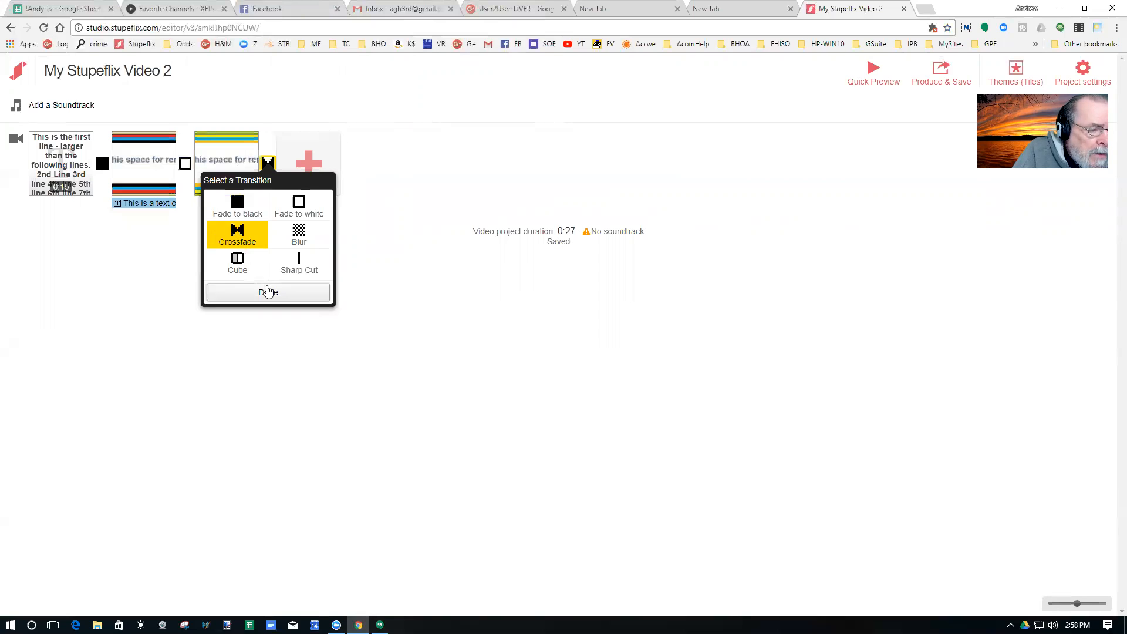
{"action": "left_click", "coordinate": [268, 293]}
Step: Upload the image ad3 (1) from the computer's ZOOM folder to follow the Crossfade transition
{"action": "left_click", "coordinate": [321, 185]}
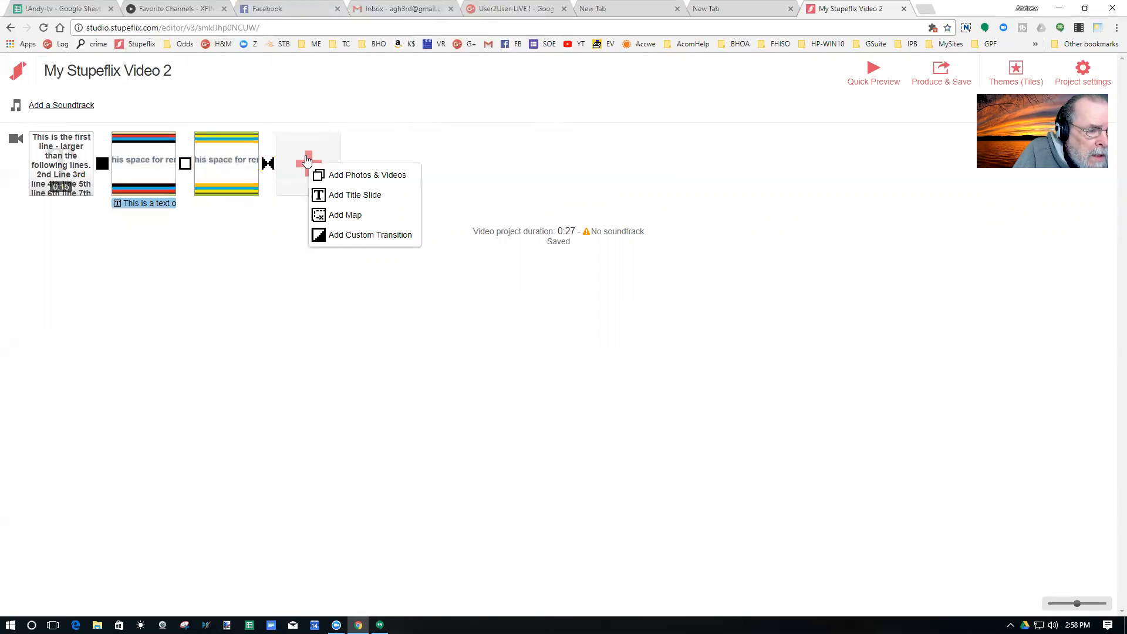
{"action": "left_click", "coordinate": [365, 174]}
{"action": "left_click", "coordinate": [455, 126]}
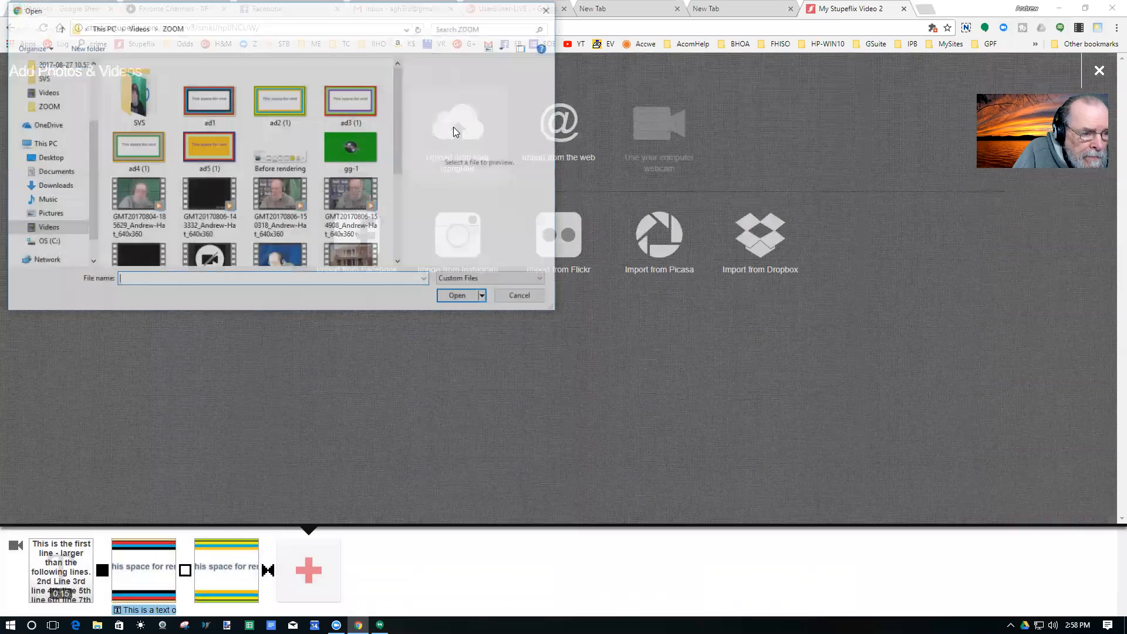
{"action": "left_click", "coordinate": [346, 106]}
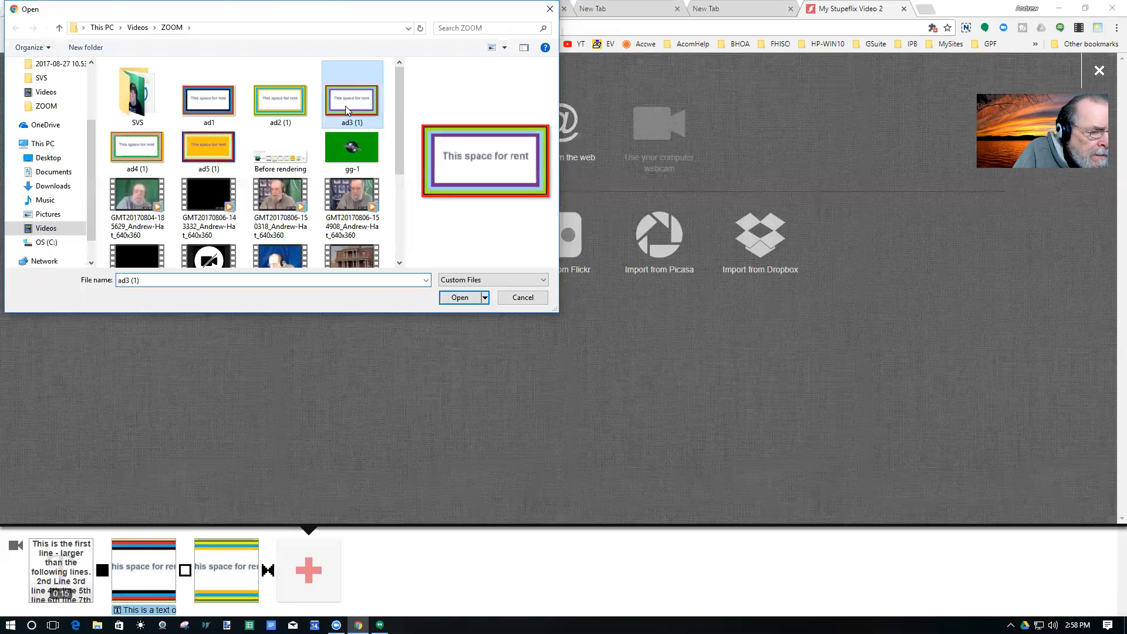
{"action": "left_click", "coordinate": [459, 298]}
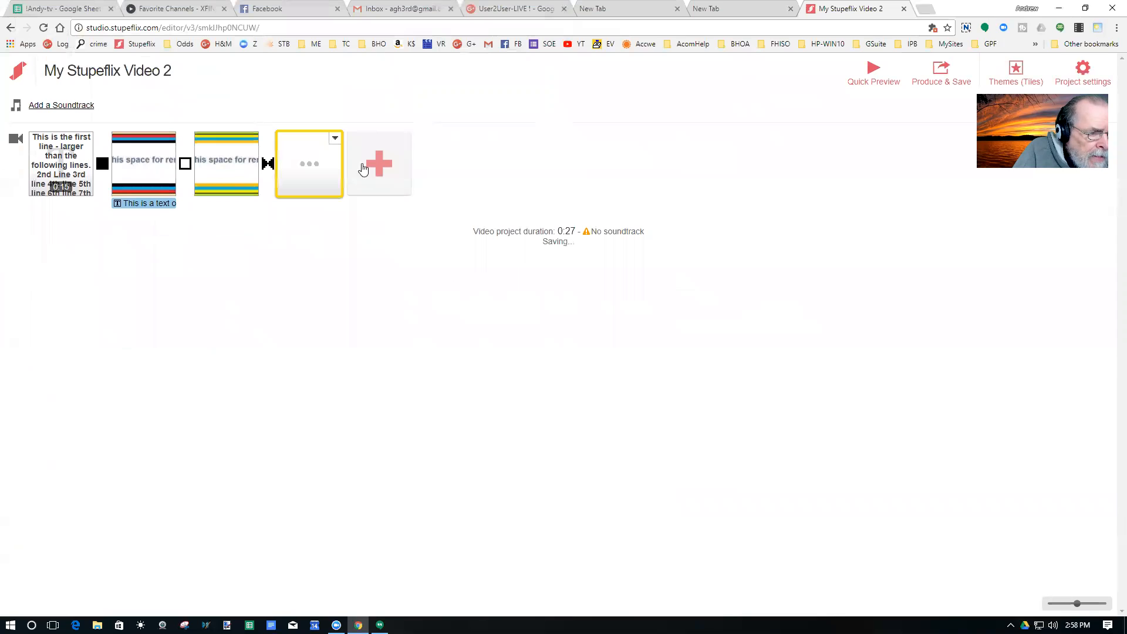
Step: Insert a Blur custom transition after the ad3 (1) image
{"action": "left_click", "coordinate": [336, 139]}
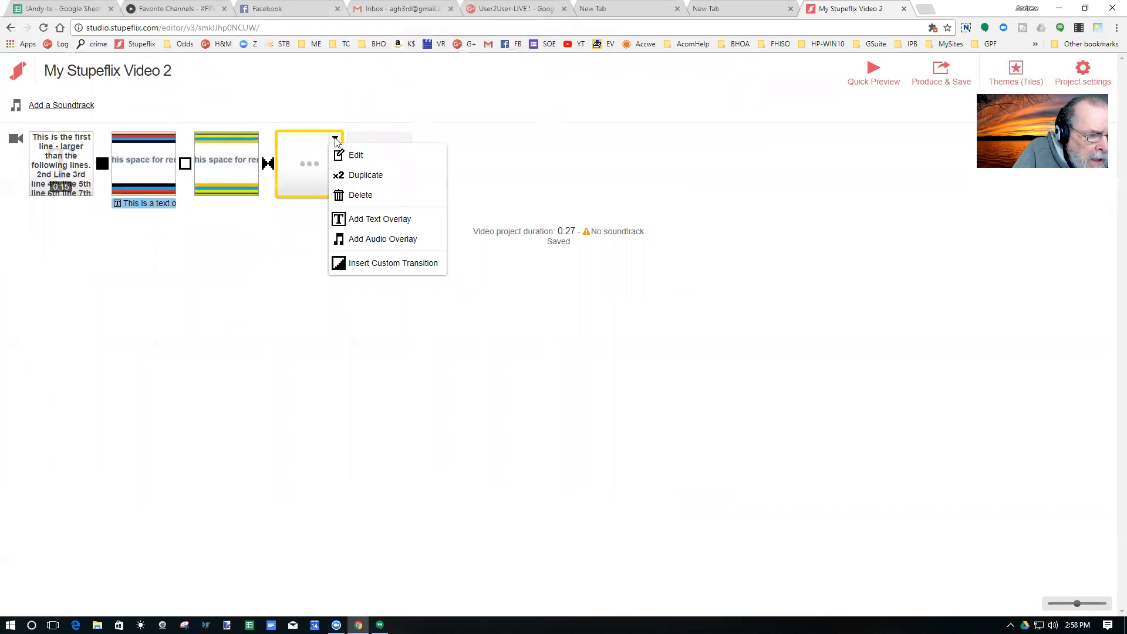
{"action": "left_click", "coordinate": [368, 262]}
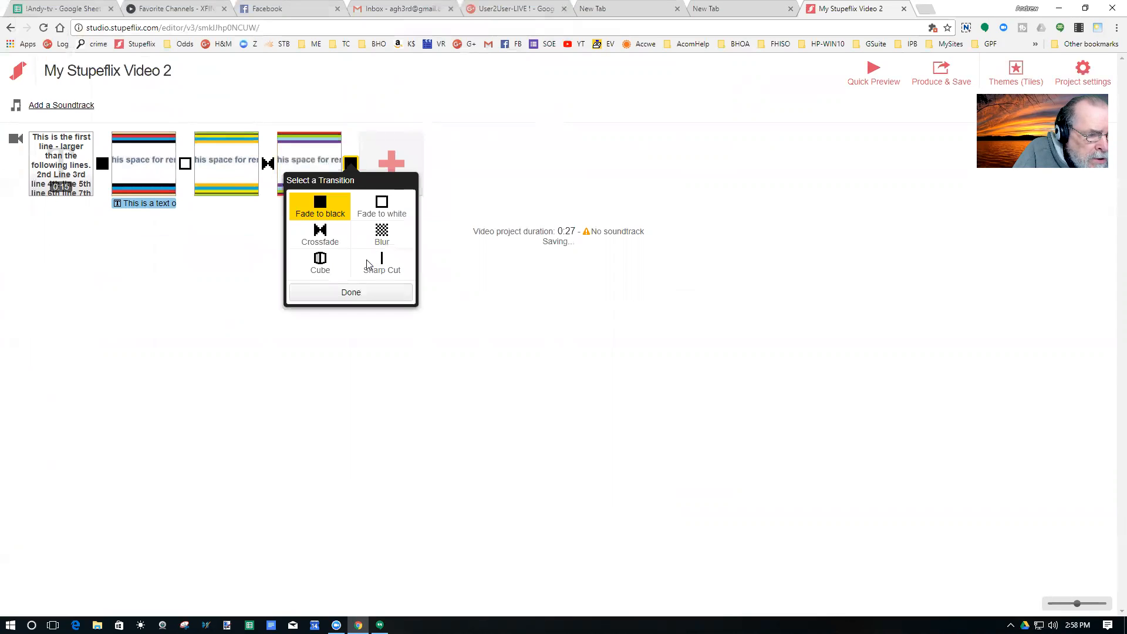
{"action": "left_click", "coordinate": [385, 233]}
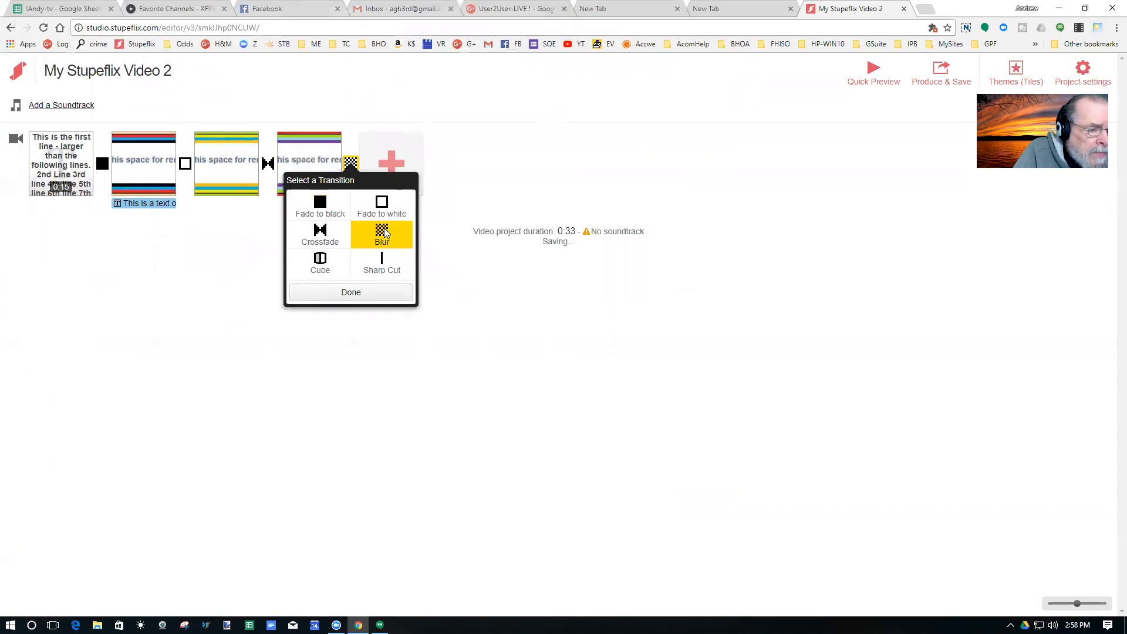
{"action": "left_click", "coordinate": [353, 293]}
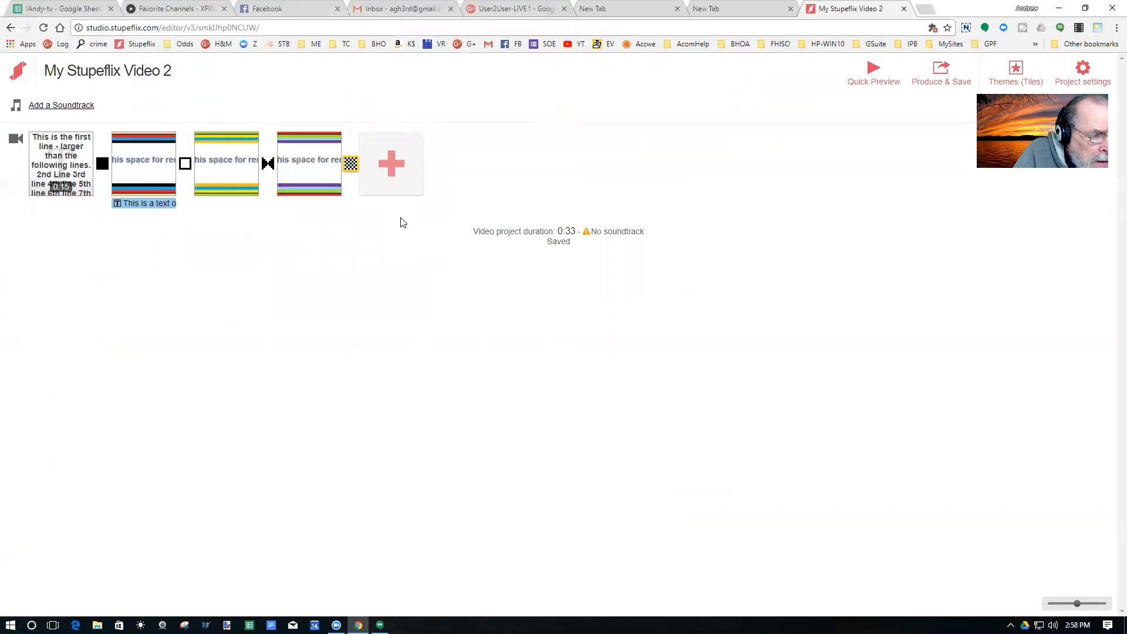
Step: Upload the image ad4 (1) from the computer's ZOOM folder to follow the Blur transition
{"action": "left_click", "coordinate": [393, 184]}
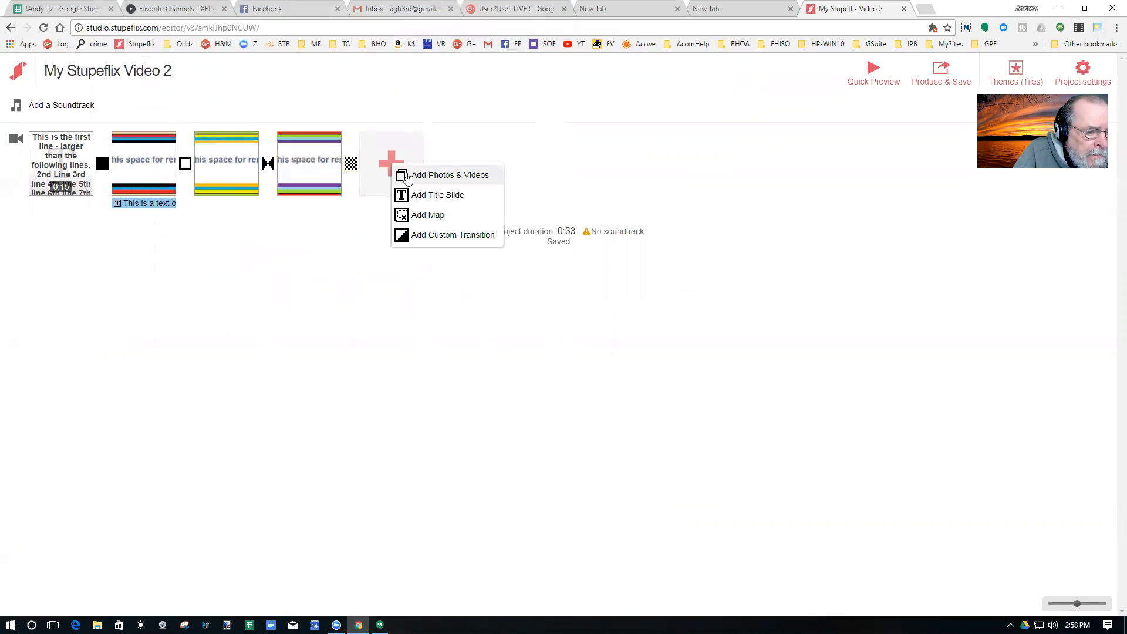
{"action": "left_click", "coordinate": [407, 176]}
{"action": "left_click", "coordinate": [458, 153]}
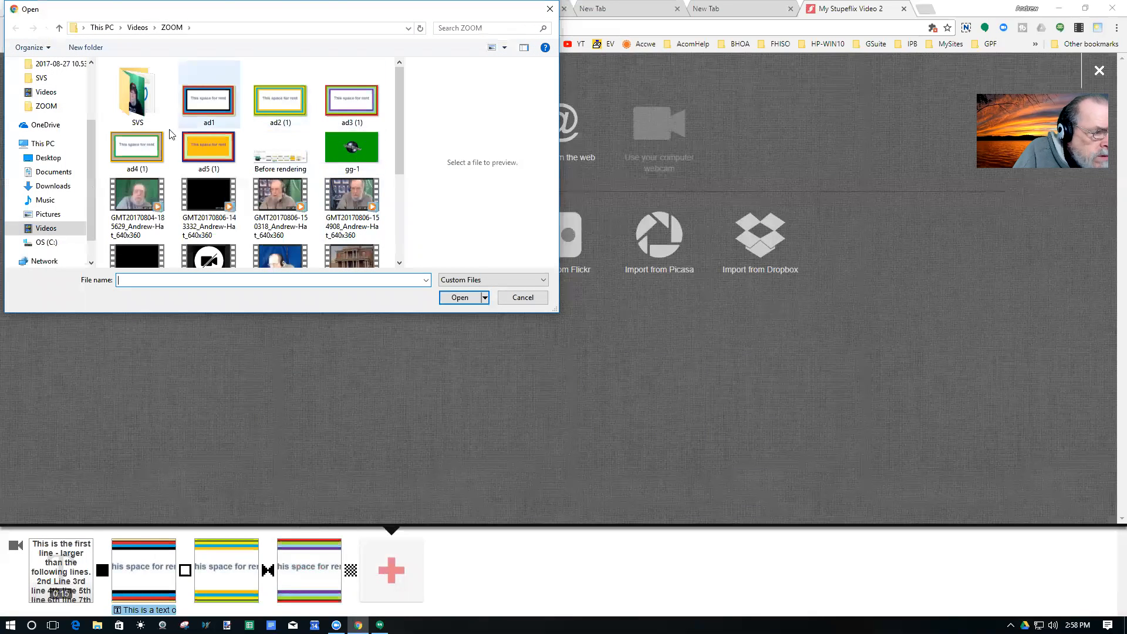
{"action": "left_click", "coordinate": [143, 154]}
{"action": "left_click", "coordinate": [461, 297]}
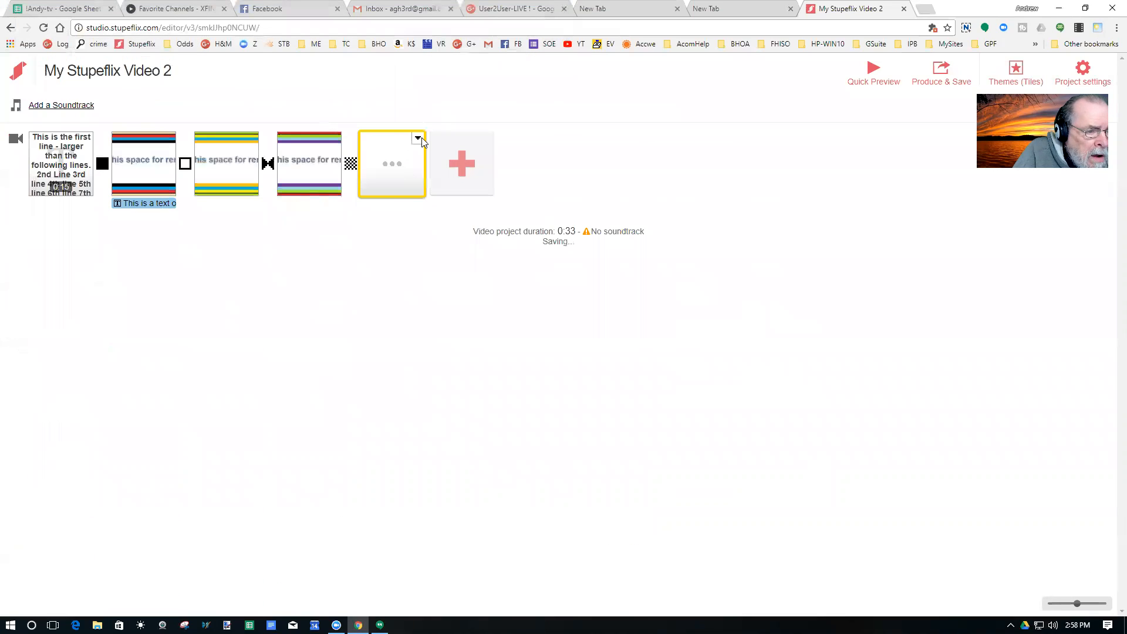
Step: Insert a Cube custom transition after the ad4 (1) image
{"action": "left_click", "coordinate": [419, 138]}
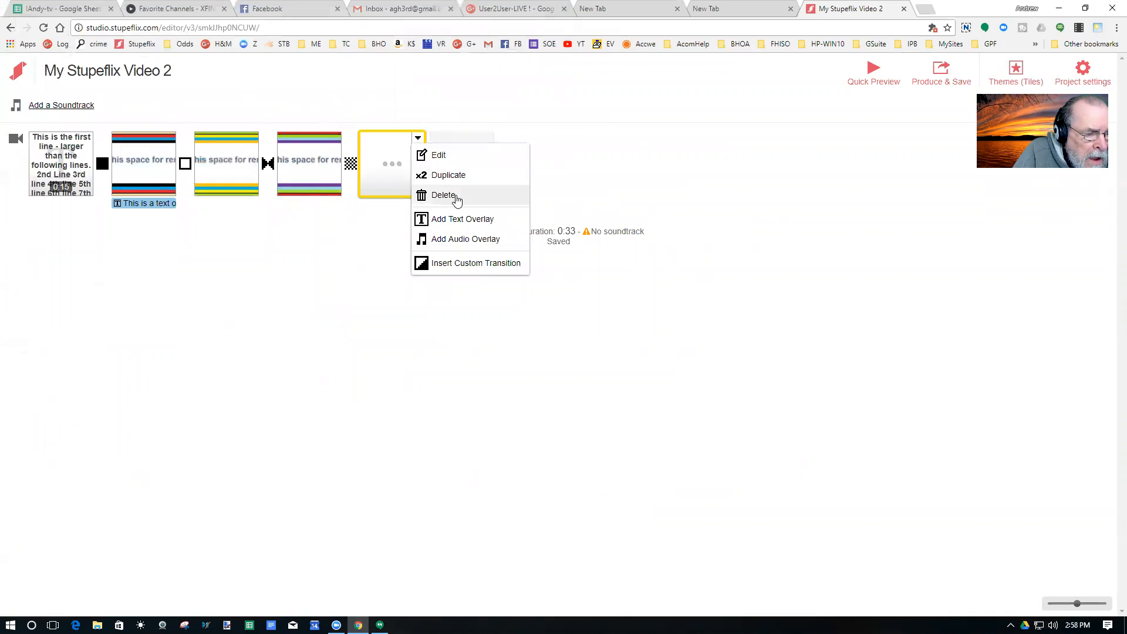
{"action": "left_click", "coordinate": [445, 262]}
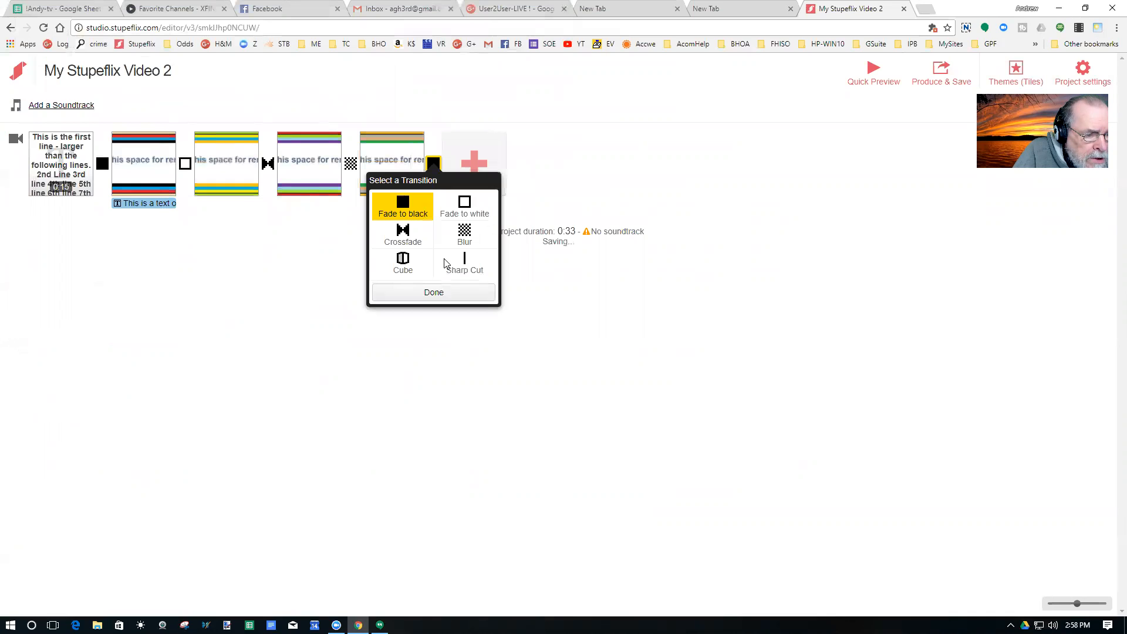
{"action": "left_click", "coordinate": [405, 262]}
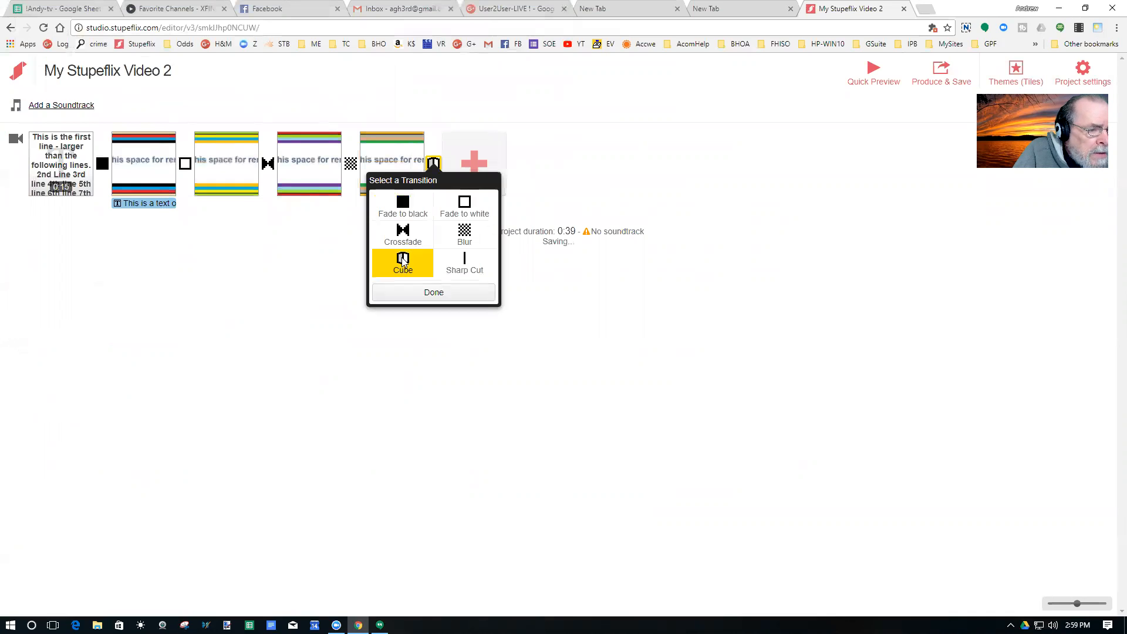
{"action": "left_click", "coordinate": [441, 294]}
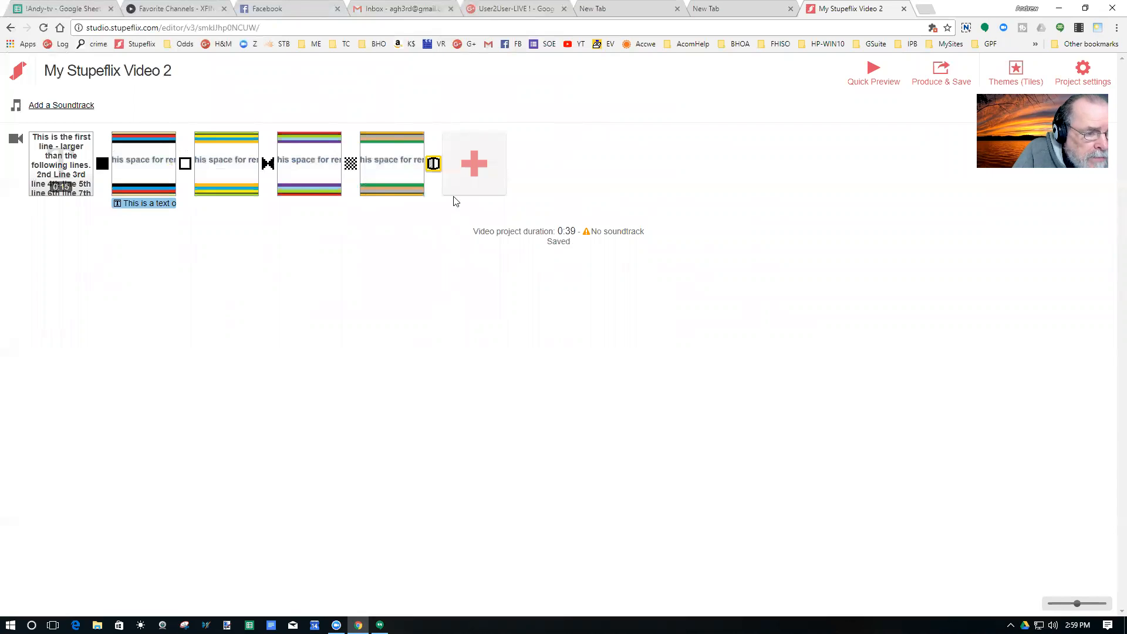
Step: Upload the image ad5 (1) from the computer's ZOOM folder to follow the Cube transition
{"action": "left_click", "coordinate": [463, 173]}
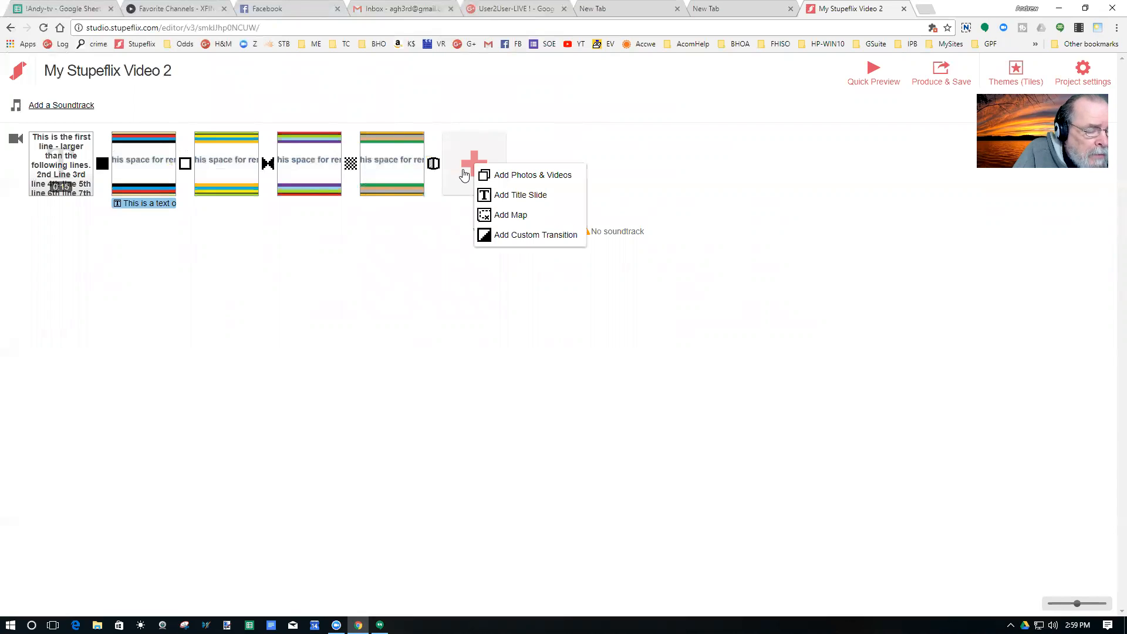
{"action": "left_click", "coordinate": [496, 176]}
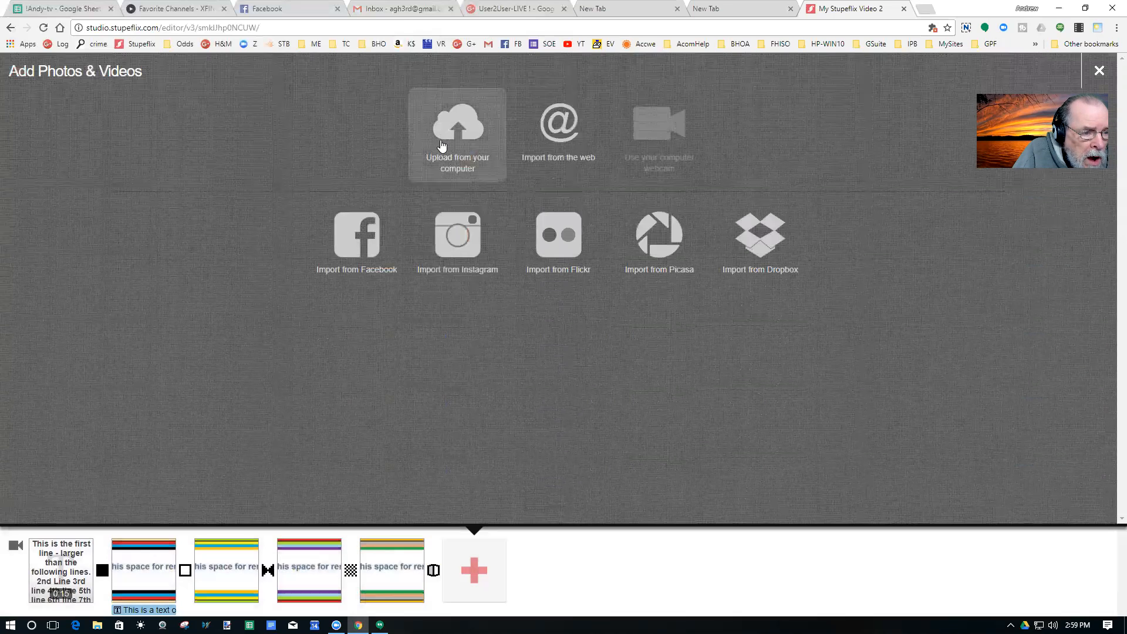
{"action": "left_click", "coordinate": [442, 145]}
{"action": "left_click", "coordinate": [212, 146]}
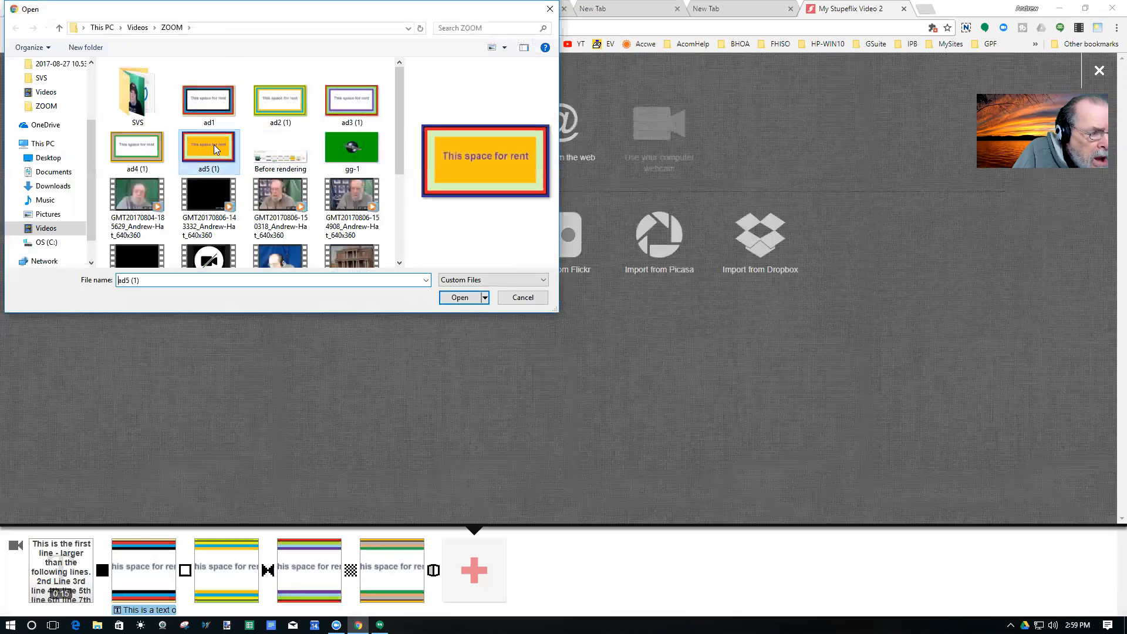
{"action": "left_click", "coordinate": [463, 297]}
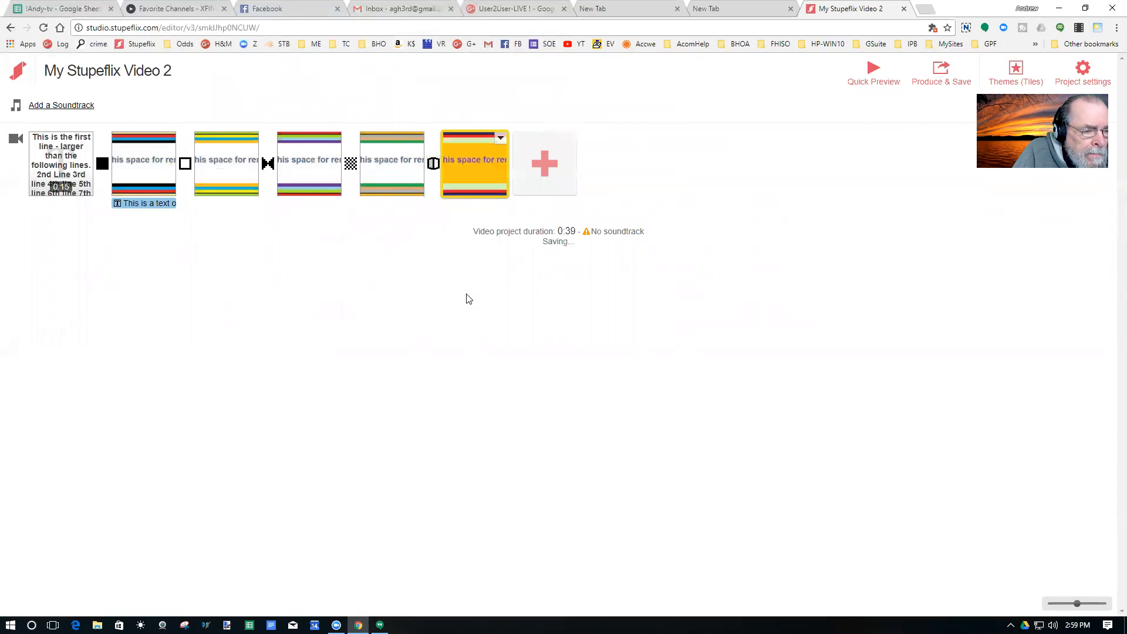
Step: Insert a Sharp Cut custom transition after the ad5 (1) image
{"action": "left_click", "coordinate": [500, 139]}
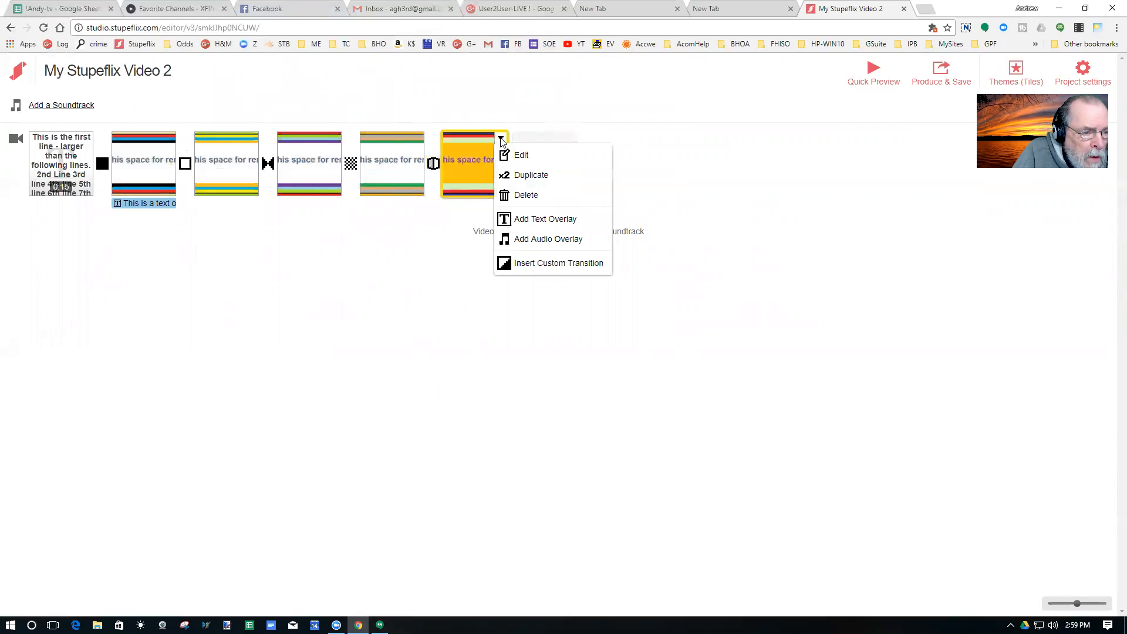
{"action": "left_click", "coordinate": [506, 264]}
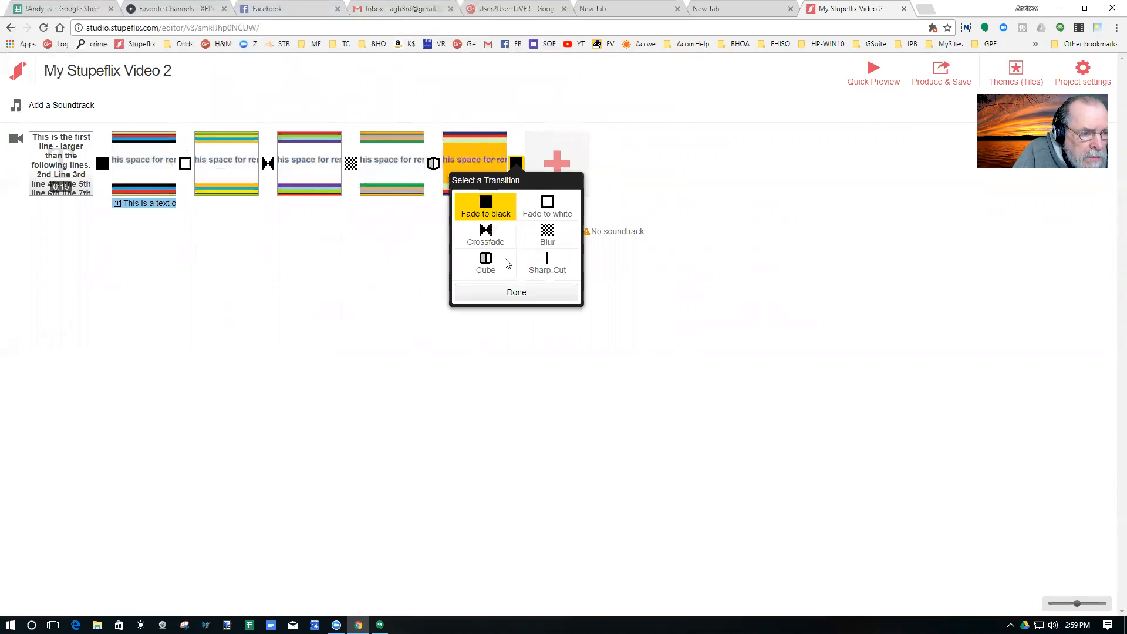
{"action": "left_click", "coordinate": [548, 262]}
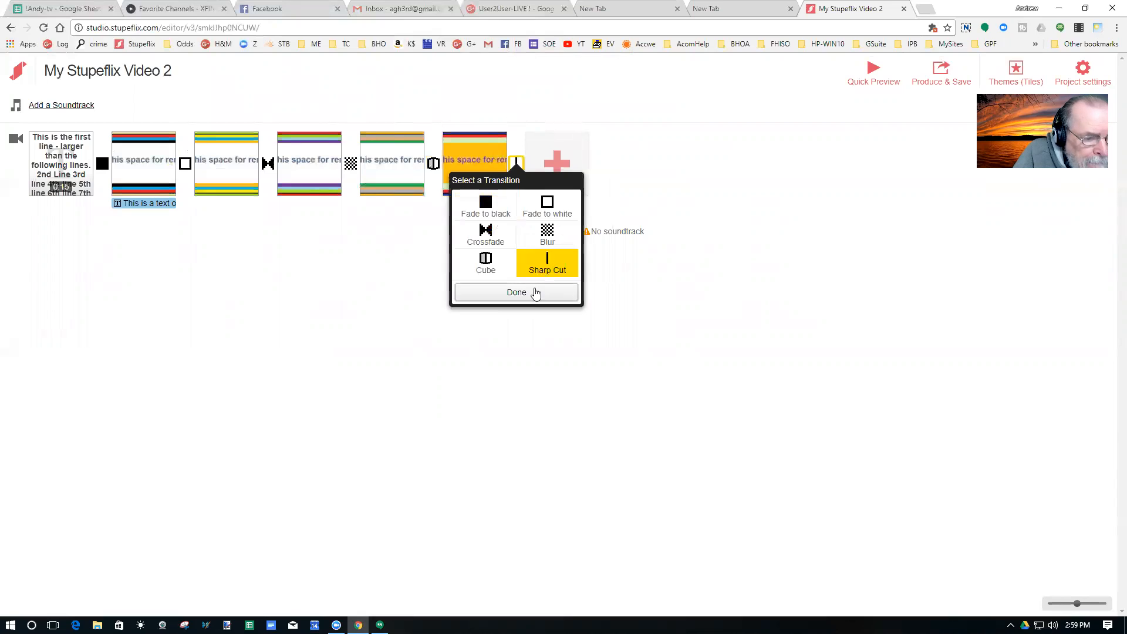
{"action": "left_click", "coordinate": [535, 292]}
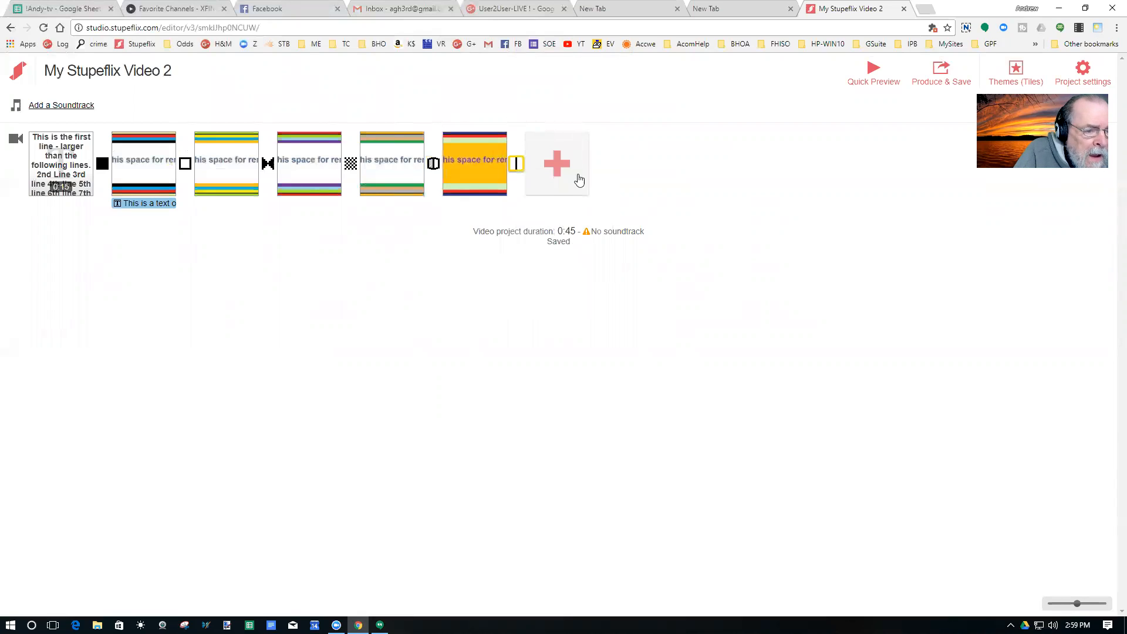
Step: Upload the image gg-1 from the computer's ZOOM folder to follow the Sharp Cut transition
{"action": "left_click", "coordinate": [559, 178]}
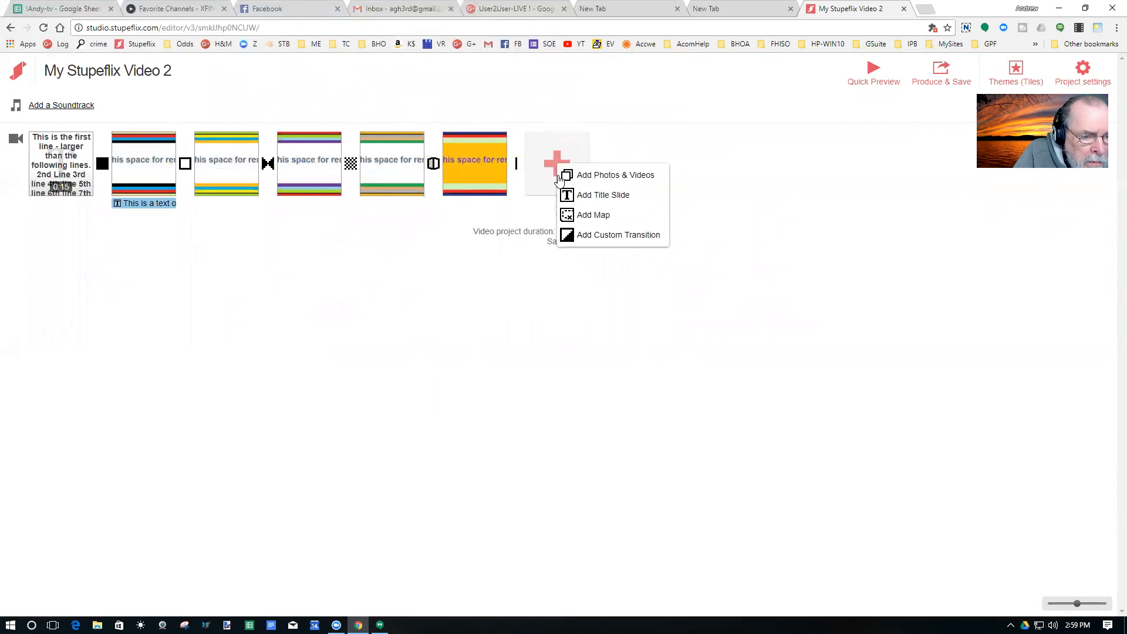
{"action": "left_click", "coordinate": [591, 176]}
{"action": "left_click", "coordinate": [462, 135]}
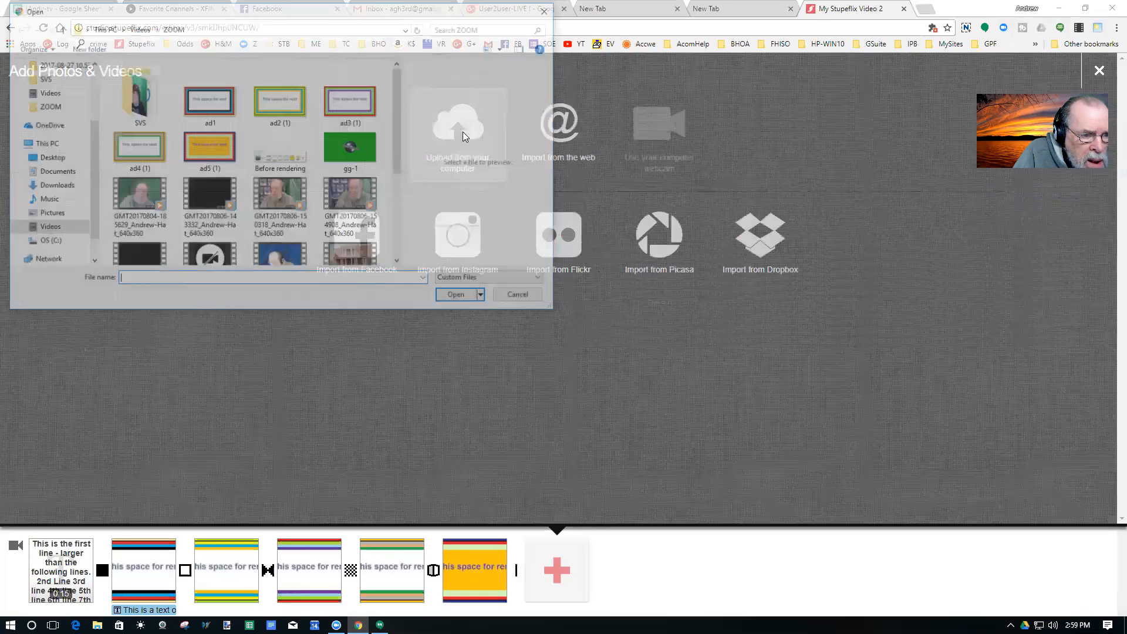
{"action": "left_click", "coordinate": [332, 148]}
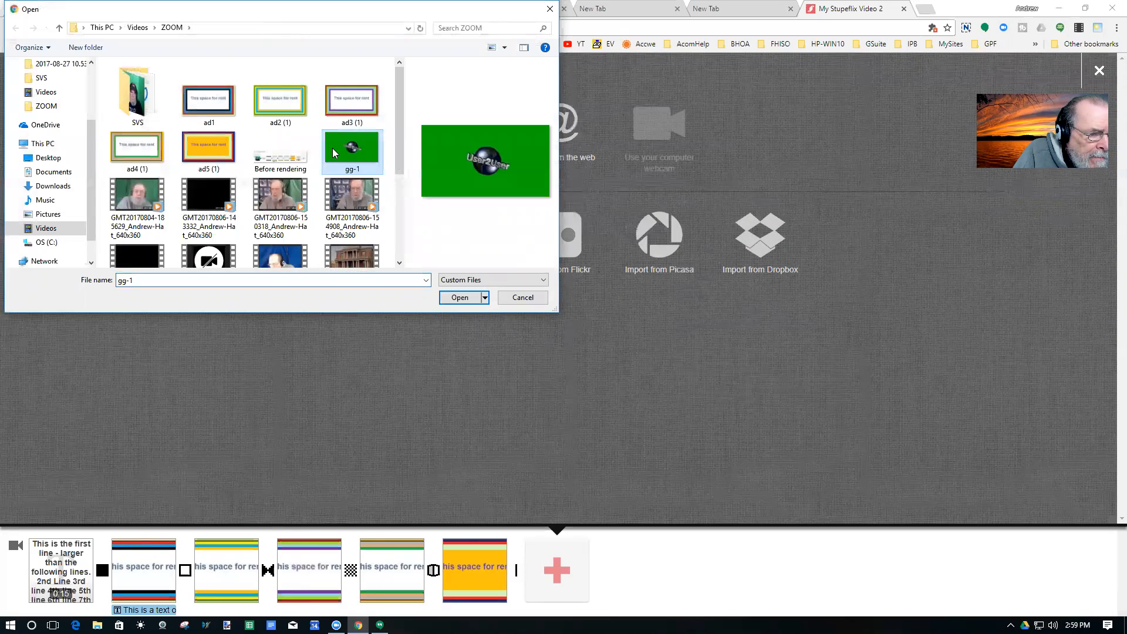
{"action": "left_click", "coordinate": [465, 299]}
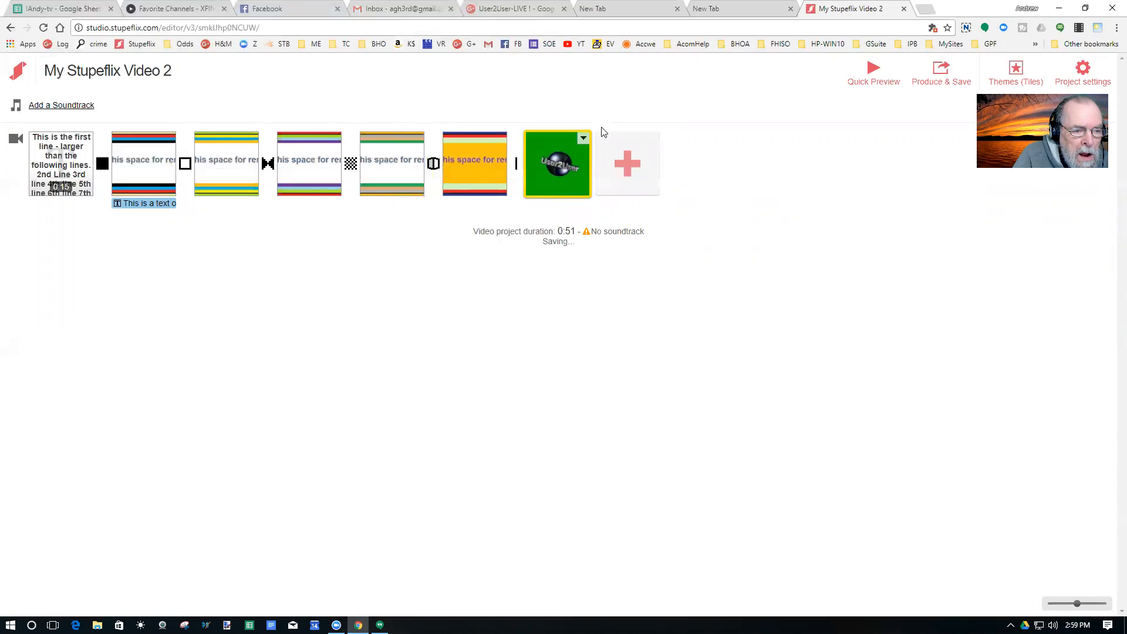
Step: Insert a Cube custom transition after the gg-1 image
{"action": "left_click", "coordinate": [583, 139]}
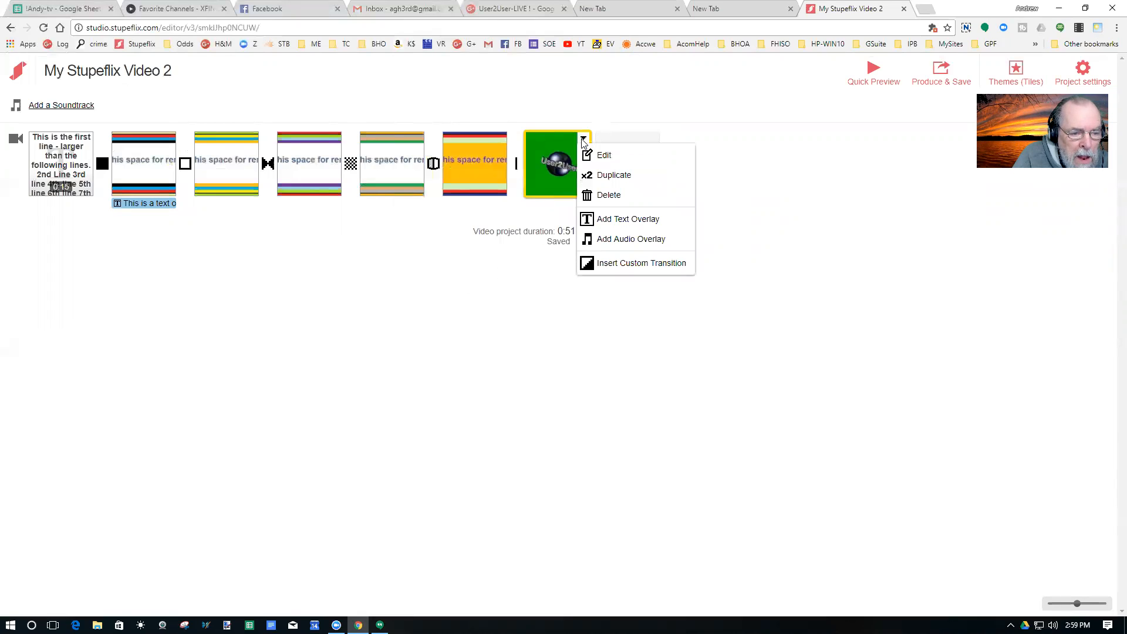
{"action": "left_click", "coordinate": [599, 265]}
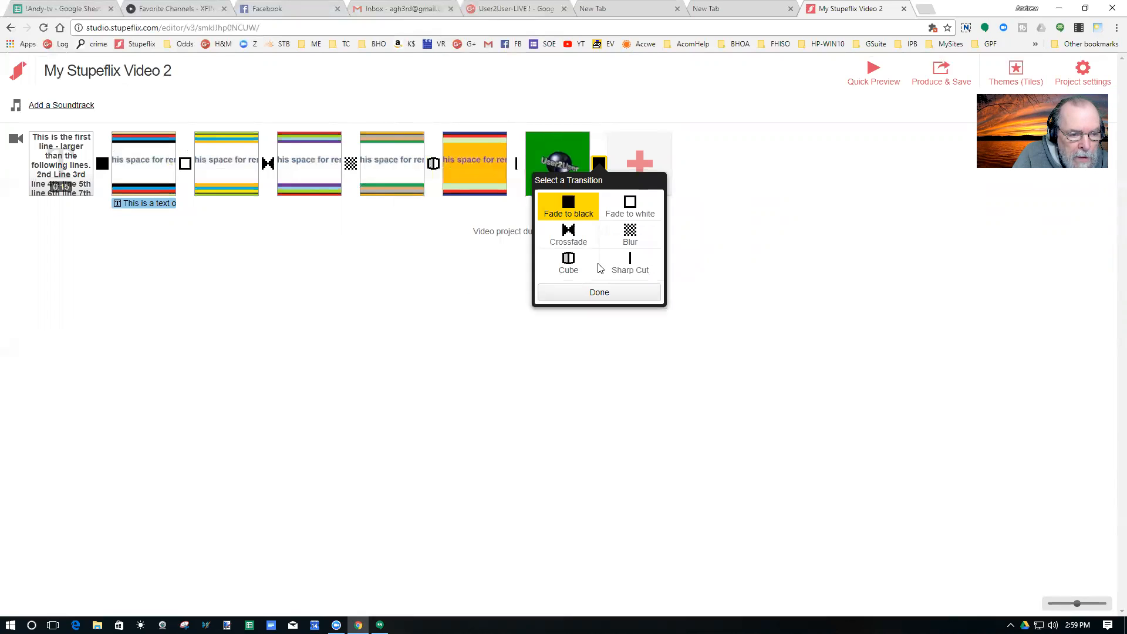
{"action": "left_click", "coordinate": [566, 263]}
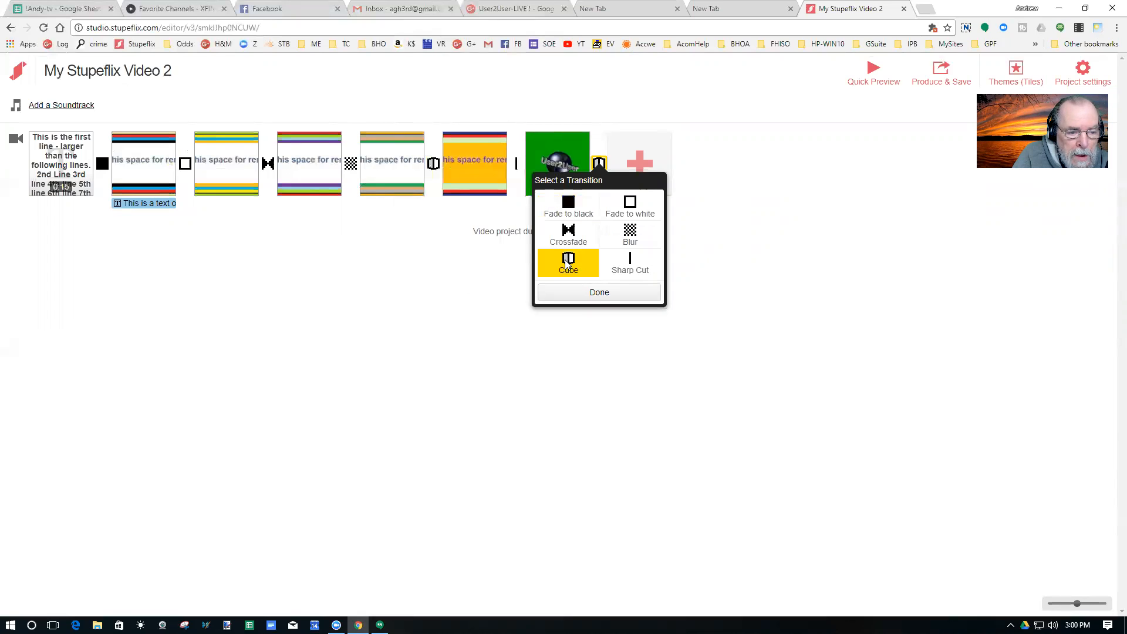
{"action": "left_click", "coordinate": [596, 294]}
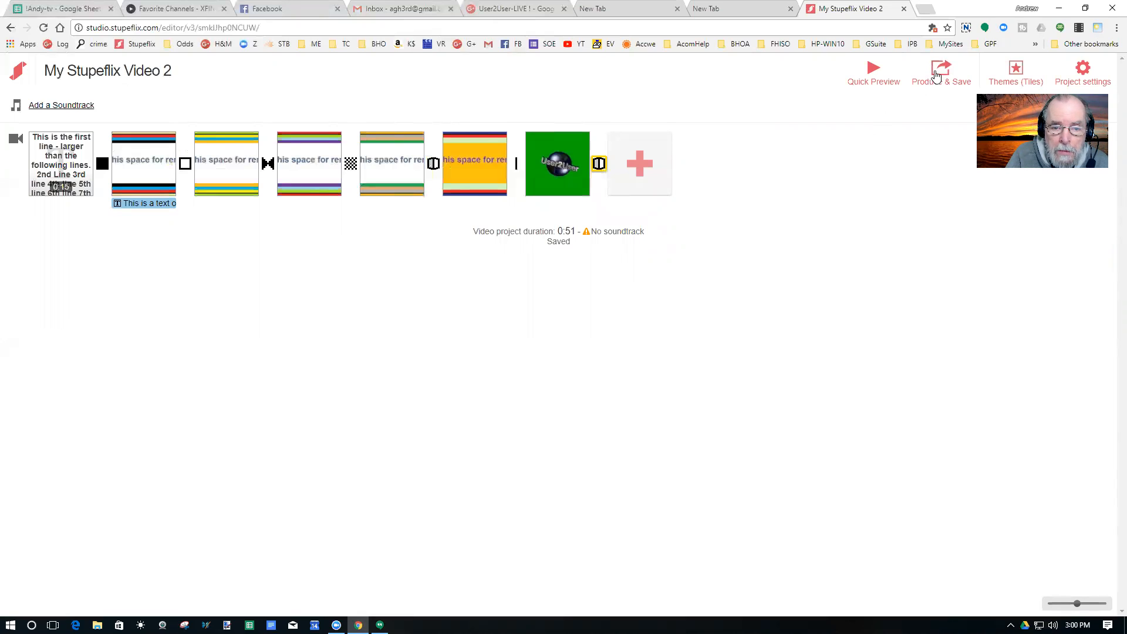
Step: Produce the project as an HD 720p video and play the finished result
{"action": "left_click", "coordinate": [936, 75]}
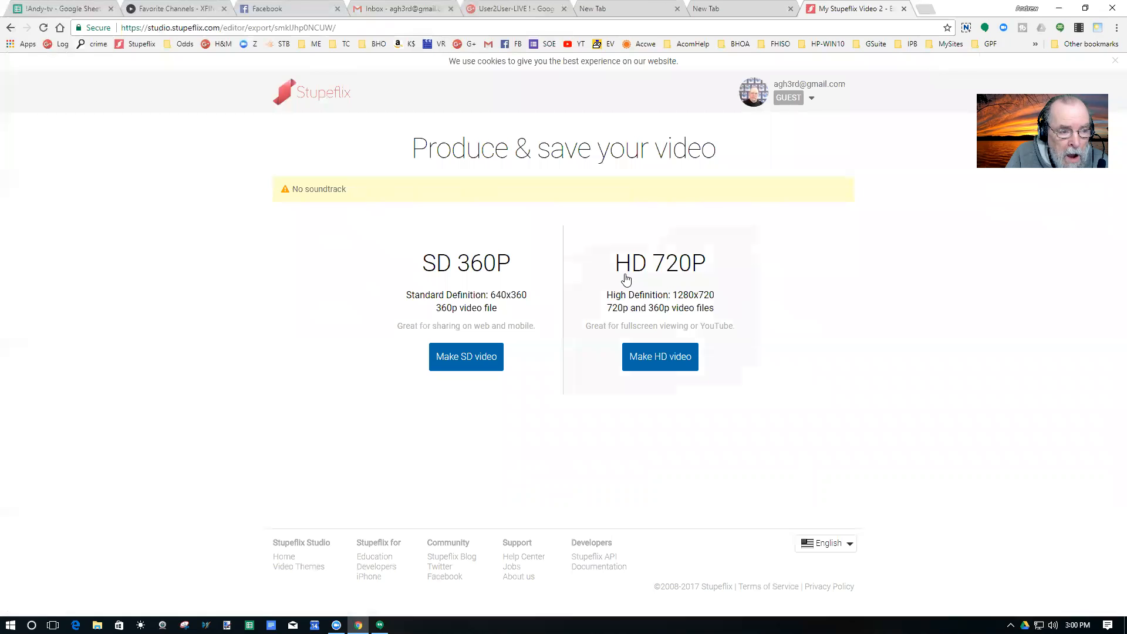
{"action": "left_click", "coordinate": [659, 363]}
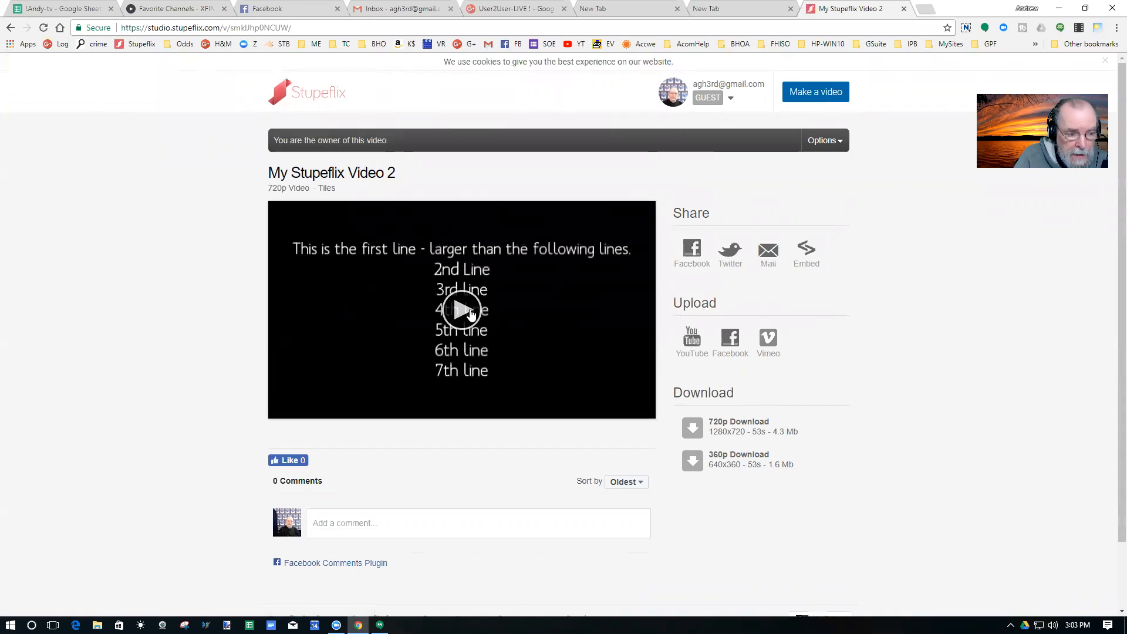
{"action": "left_click", "coordinate": [469, 311]}
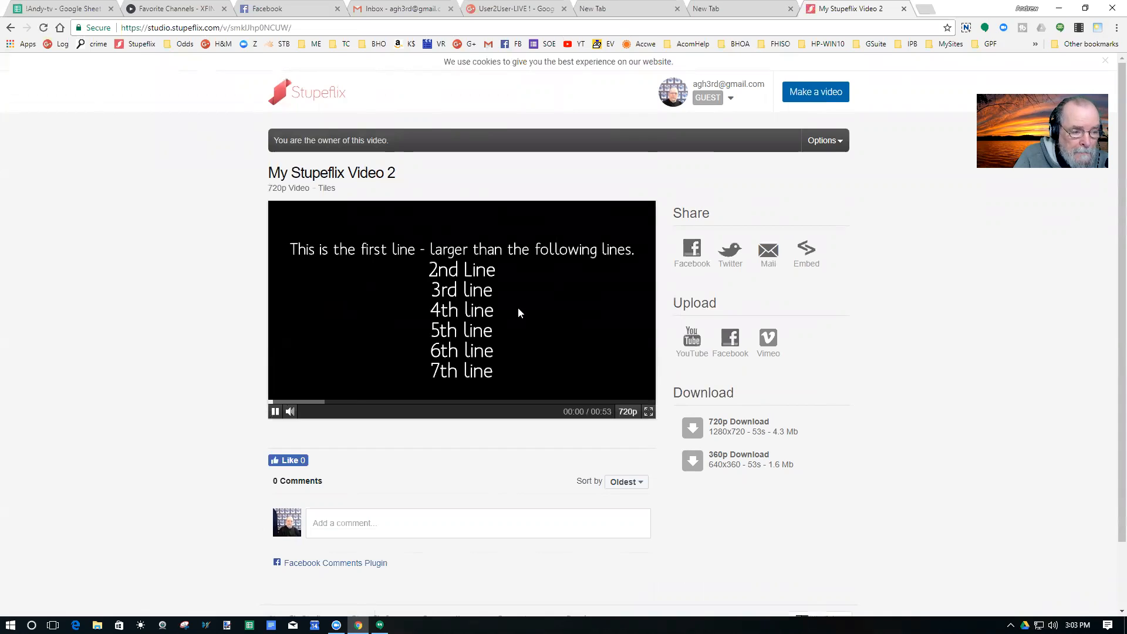